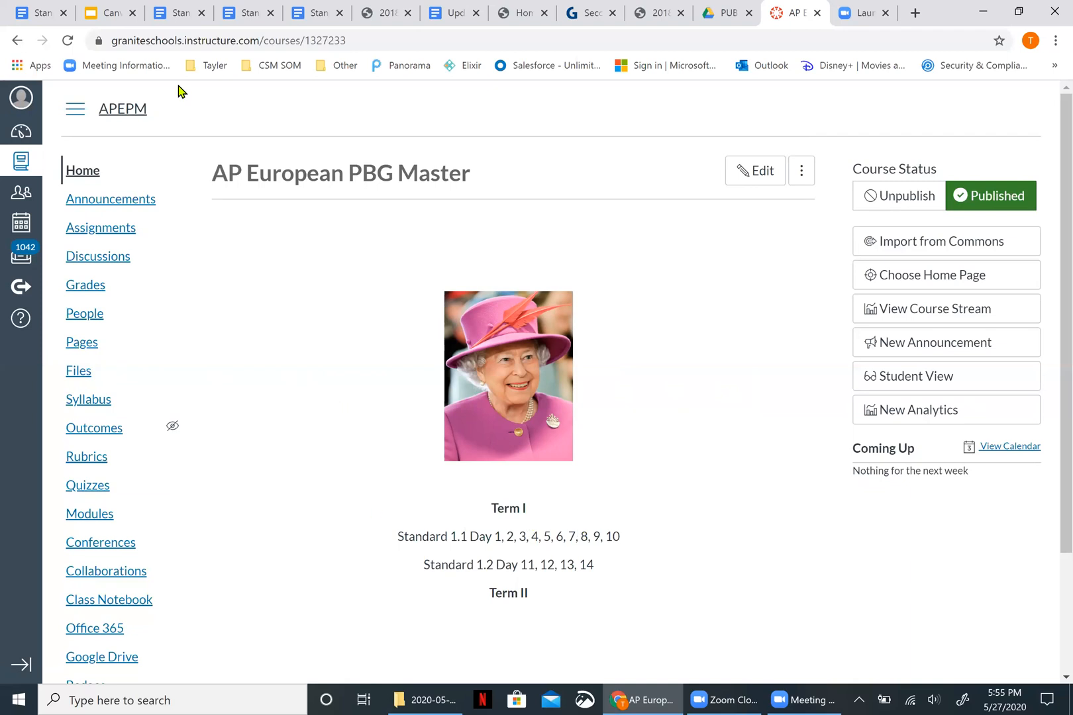
Review slide 20 of the Canvas Basics presentation in Google Slides on creating a content page, and return to the Canvas course
{"action": "left_click", "coordinate": [110, 25]}
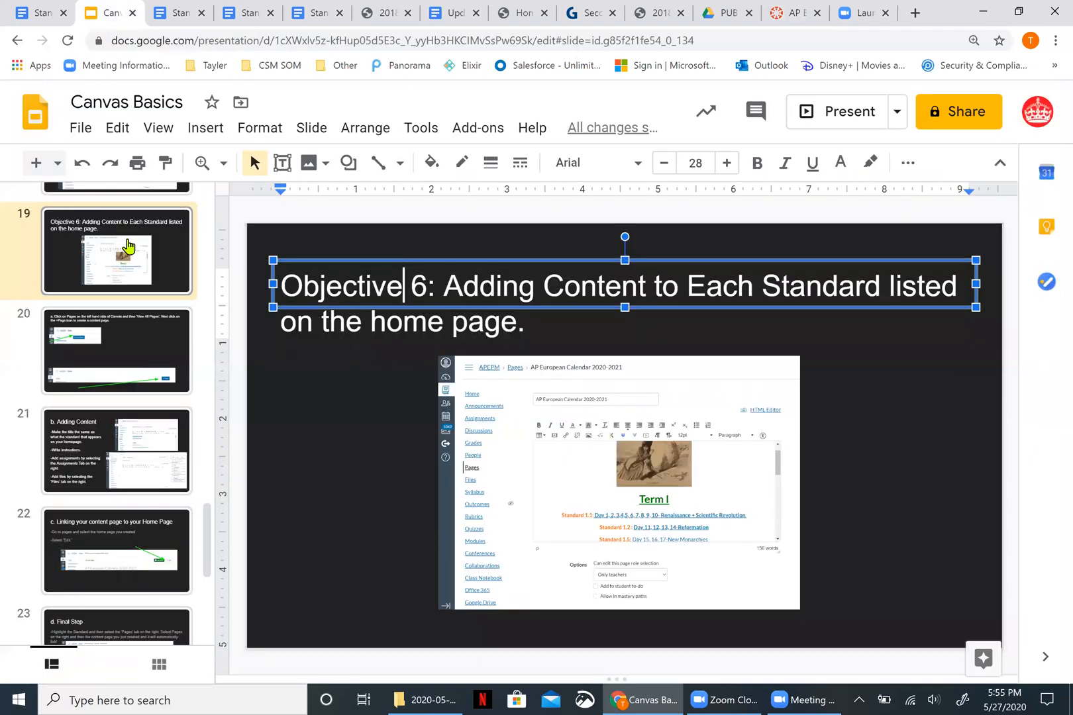
{"action": "left_click", "coordinate": [127, 362]}
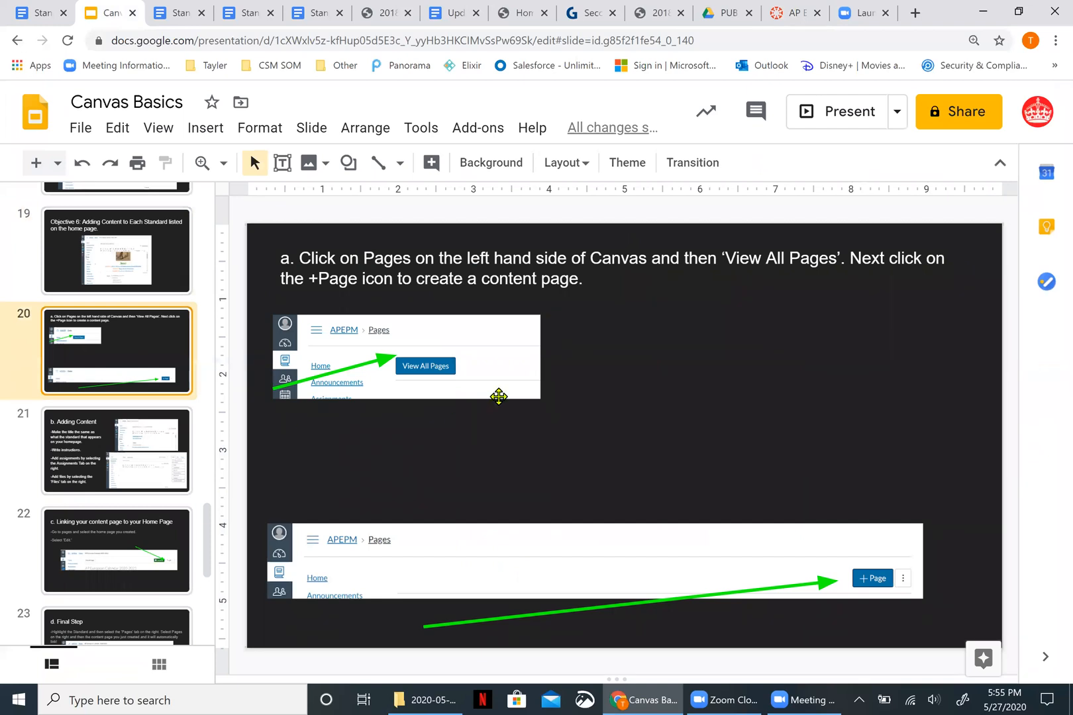
{"action": "left_click", "coordinate": [791, 12]}
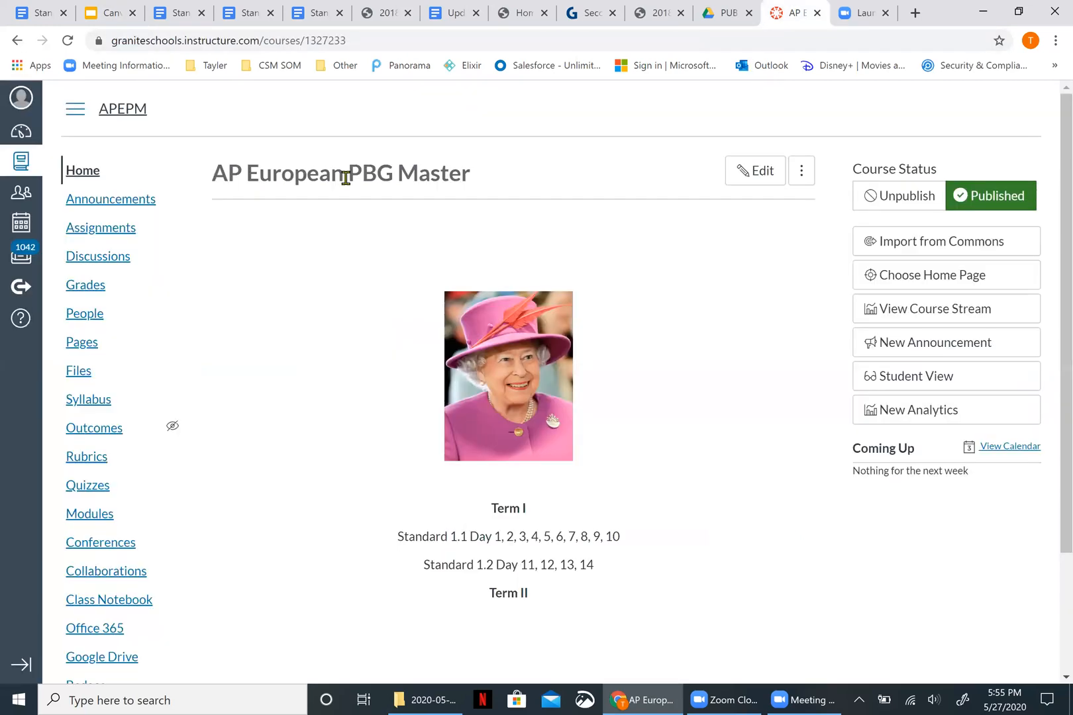
Open the list of all pages in the AP European course and start a new page
{"action": "left_click", "coordinate": [82, 342]}
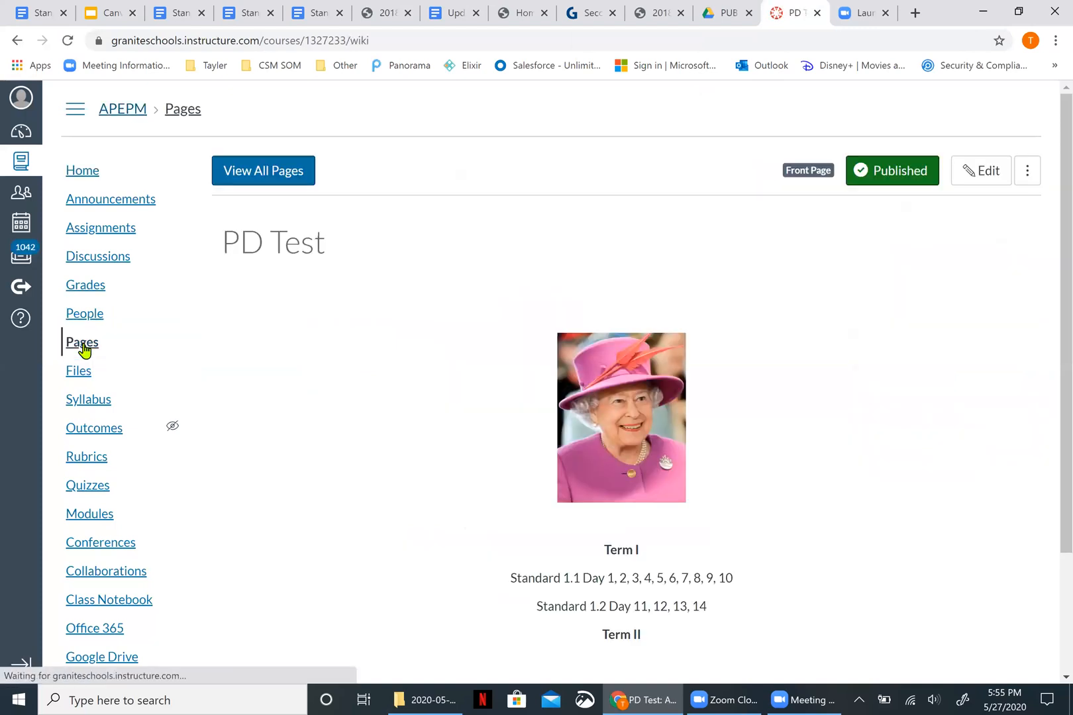
{"action": "left_click", "coordinate": [283, 180]}
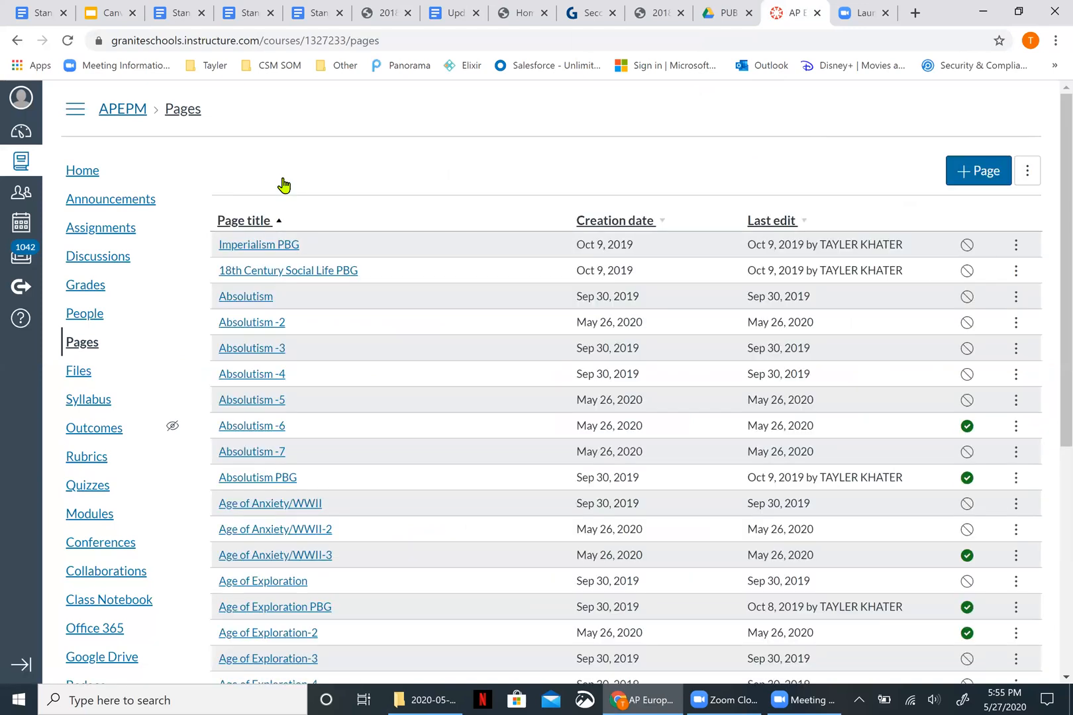
{"action": "left_click", "coordinate": [963, 170]}
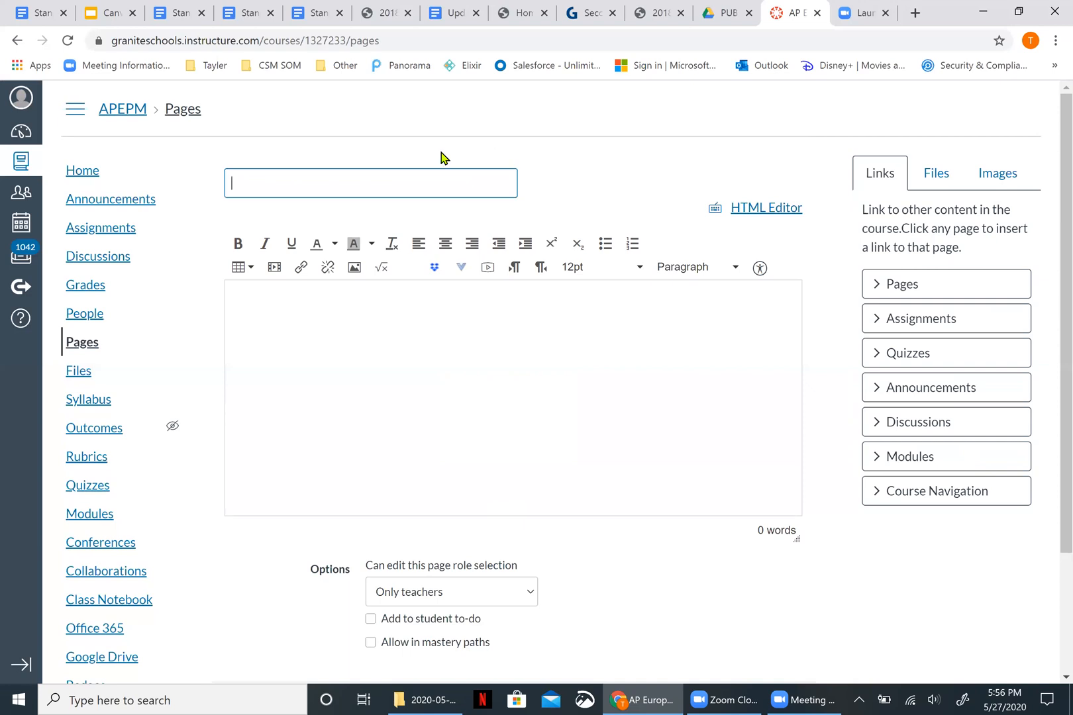
Title the new page "Standard 1.1 Day 1, 2, 3, 4, 5, 6, 7, 8, 9, 10"
{"action": "left_click", "coordinate": [407, 182]}
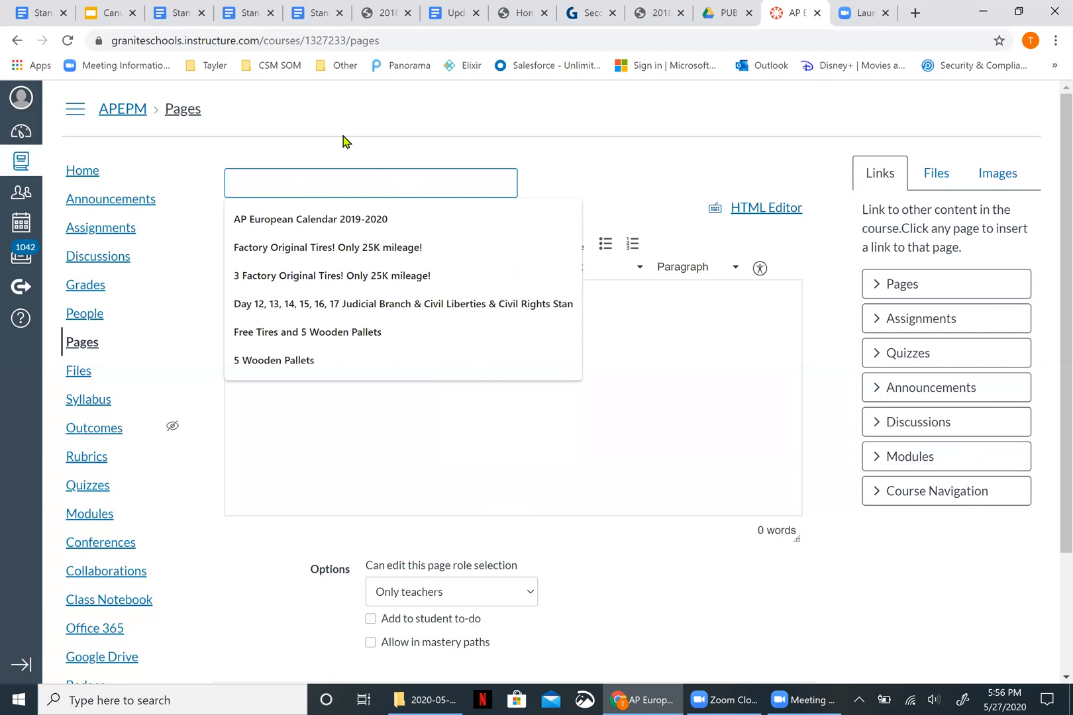
{"action": "type", "text": "Standard 1.1"}
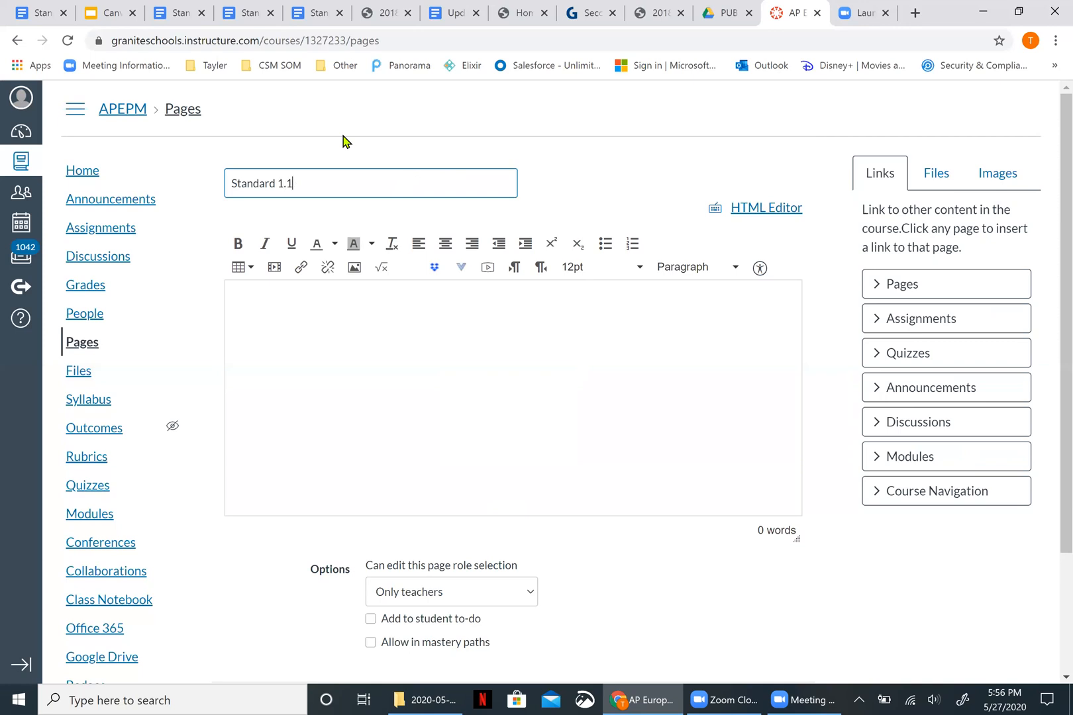
{"action": "type", "text": " Day 1, 2, 3, 4, 5, 6"}
{"action": "type", "text": ", 7, 8, 9, 10"}
Insert a link to the Test Exam assignment in the page body, loading more of the course's assignments until it is listed
{"action": "left_click", "coordinate": [339, 306]}
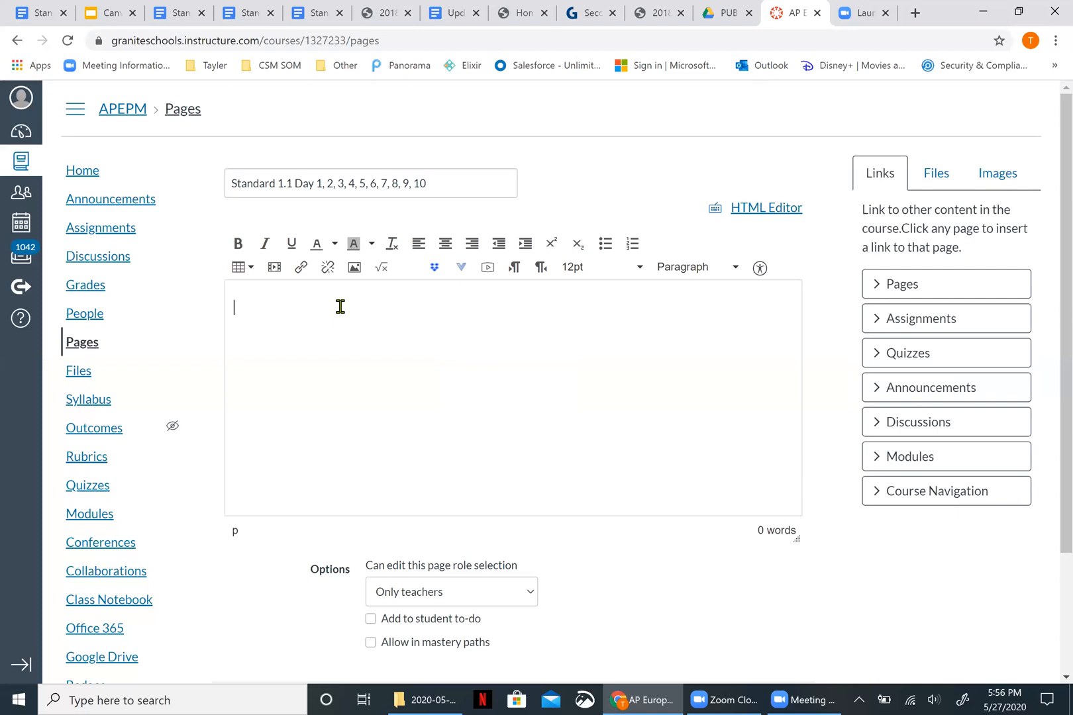
{"action": "left_click", "coordinate": [898, 319]}
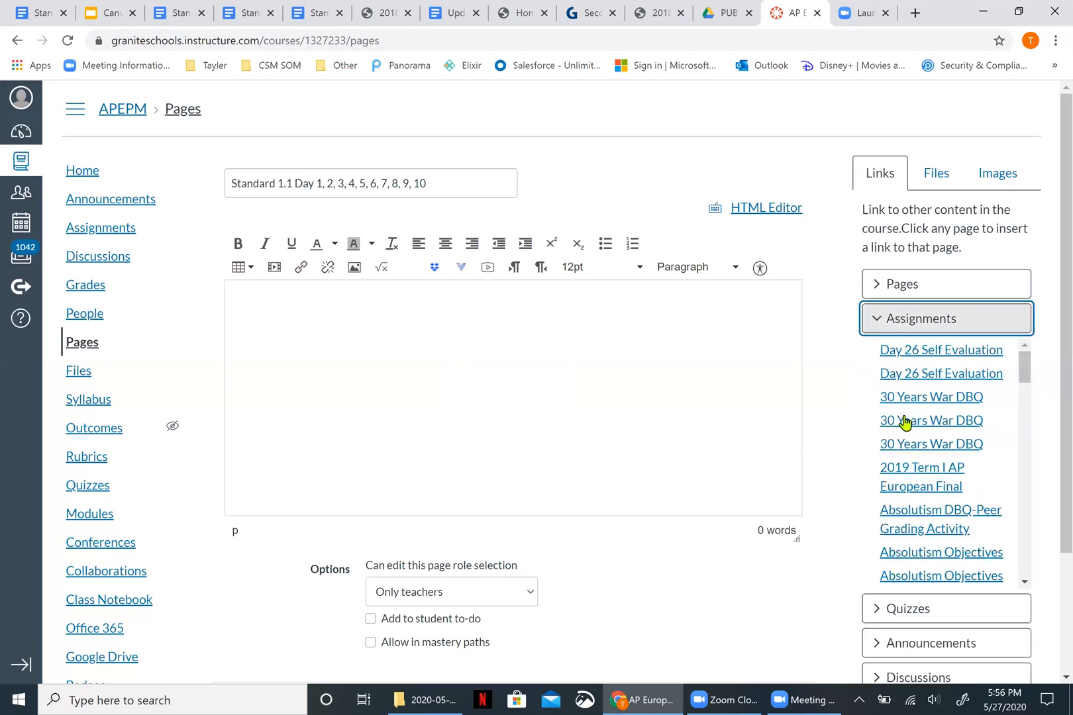
{"action": "scroll", "coordinate": [907, 473], "scroll_direction": "down", "scroll_amount": 10}
{"action": "scroll", "coordinate": [908, 476], "scroll_direction": "down", "scroll_amount": 5}
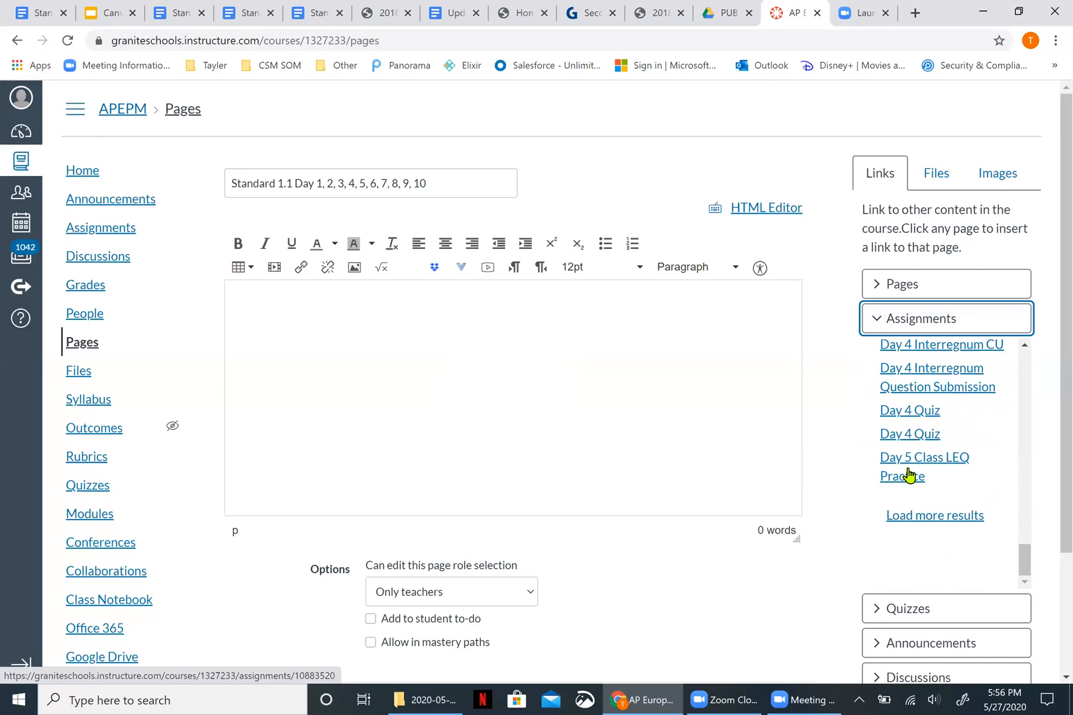
{"action": "left_click", "coordinate": [939, 521]}
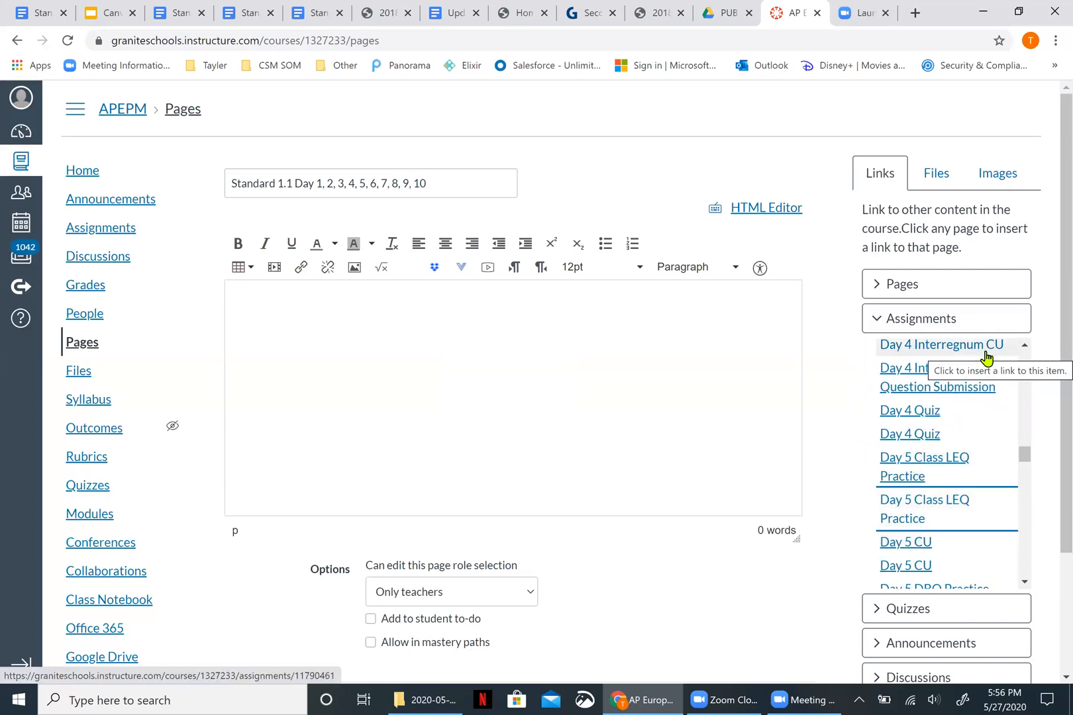
{"action": "scroll", "coordinate": [912, 464], "scroll_direction": "down", "scroll_amount": 10}
{"action": "scroll", "coordinate": [913, 463], "scroll_direction": "down", "scroll_amount": 12}
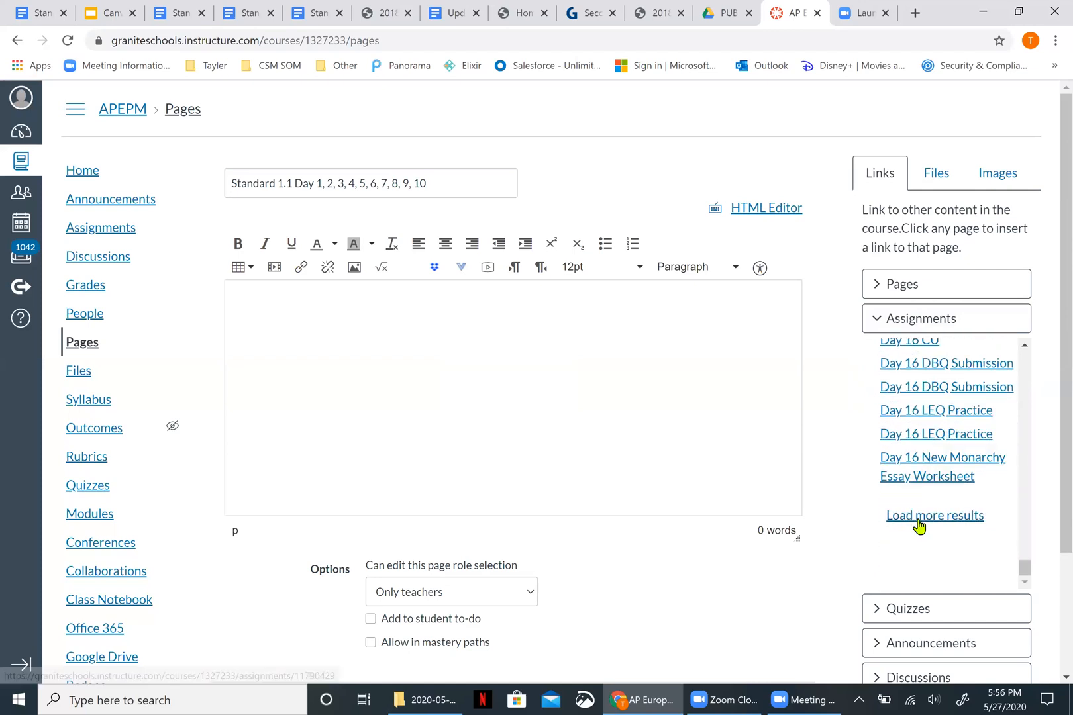
{"action": "left_click", "coordinate": [918, 517]}
{"action": "scroll", "coordinate": [918, 525], "scroll_direction": "down", "scroll_amount": 20}
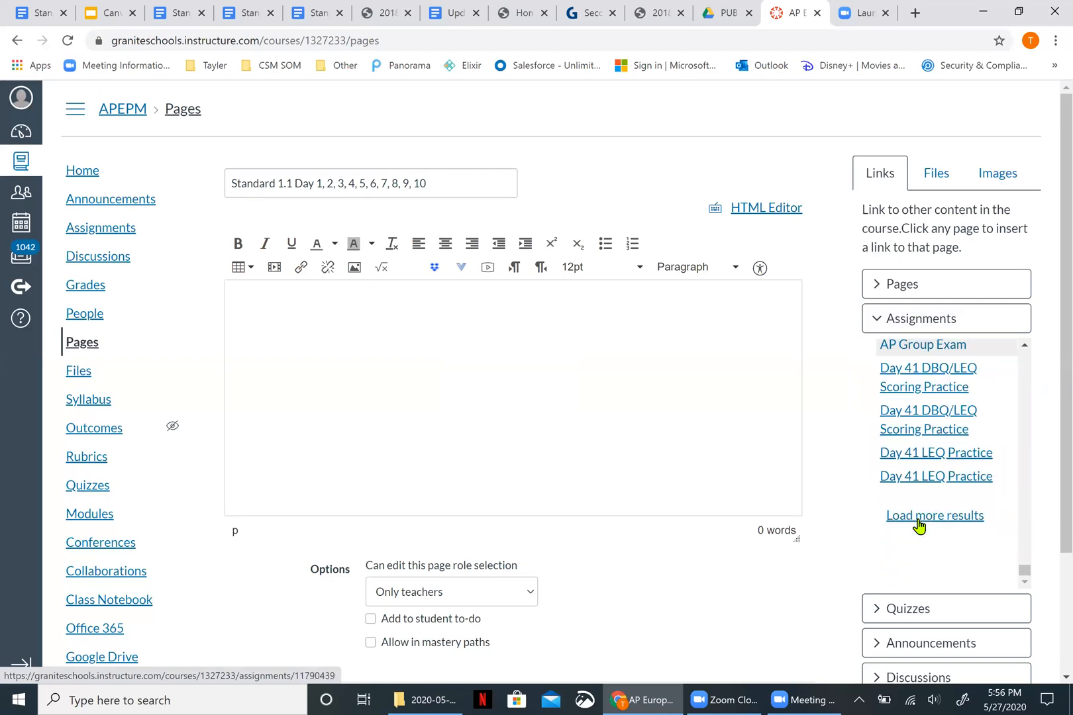
{"action": "left_click", "coordinate": [918, 516]}
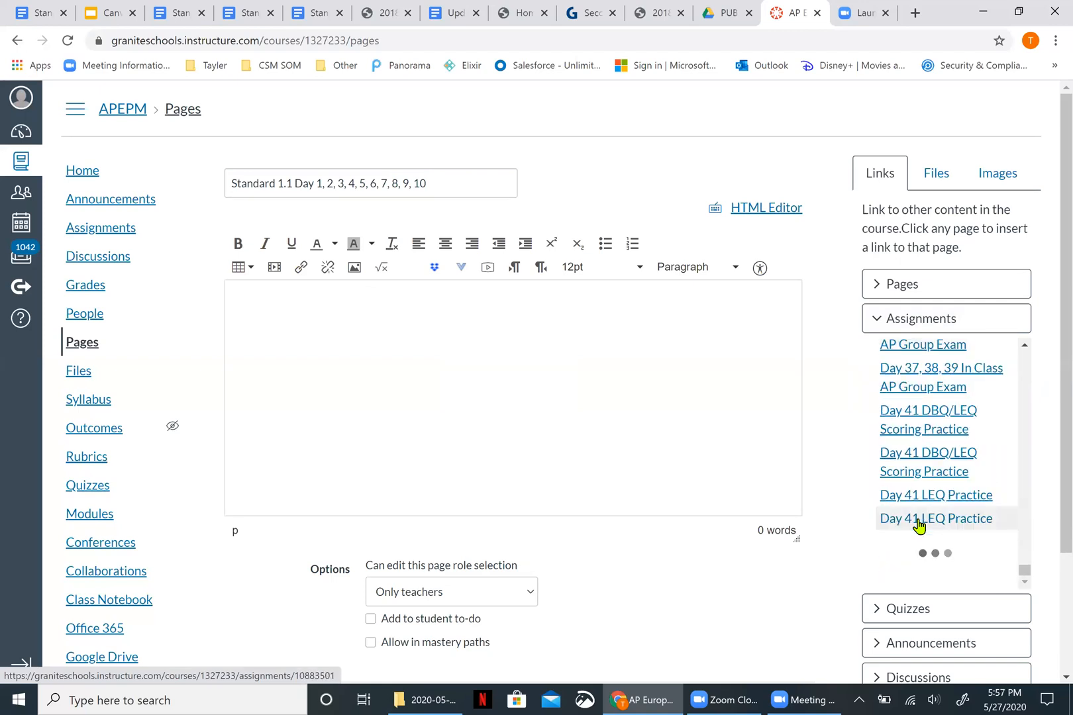
{"action": "scroll", "coordinate": [918, 525], "scroll_direction": "down", "scroll_amount": 20}
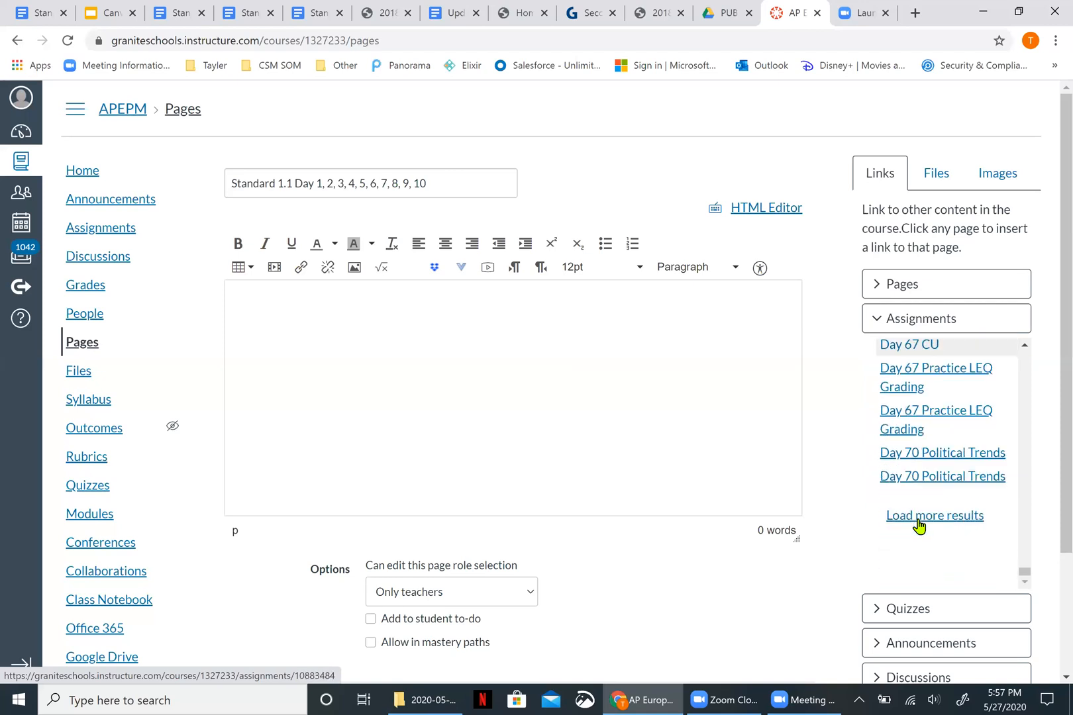
{"action": "left_click", "coordinate": [918, 523]}
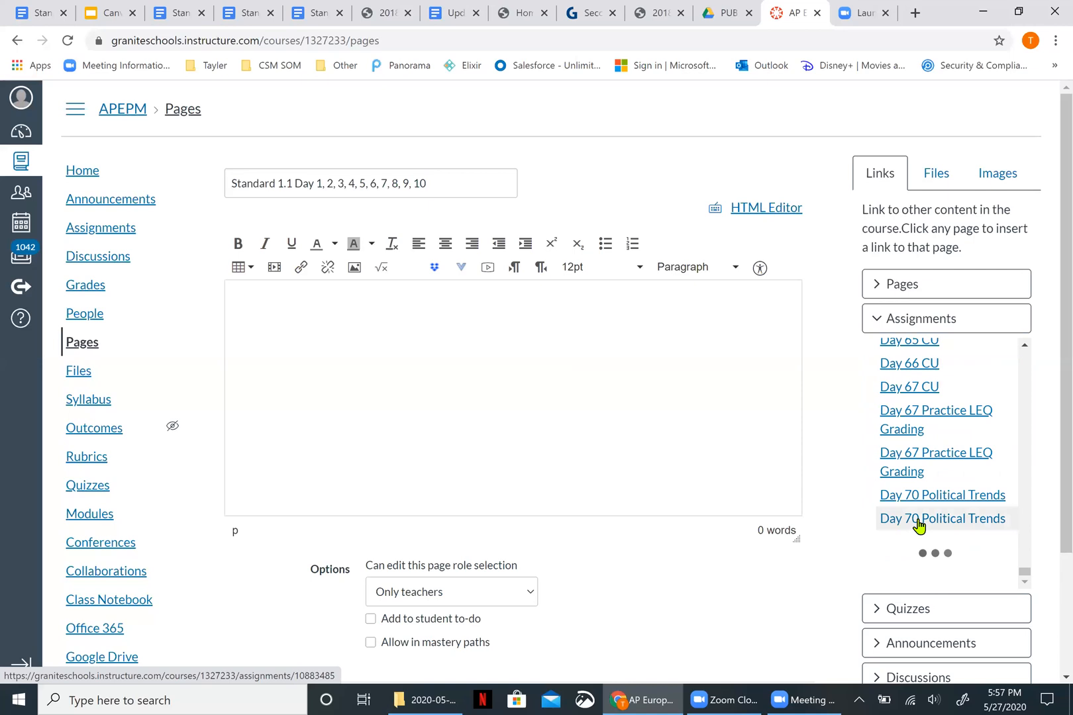
{"action": "scroll", "coordinate": [919, 525], "scroll_direction": "down", "scroll_amount": 15}
{"action": "scroll", "coordinate": [918, 525], "scroll_direction": "down", "scroll_amount": 10}
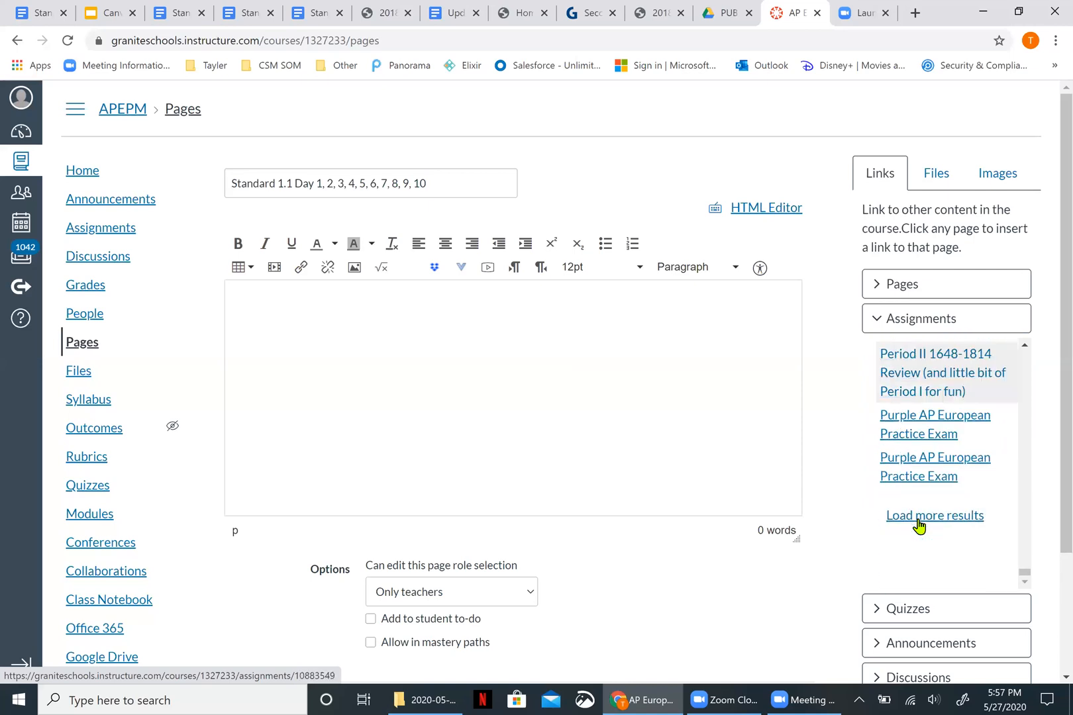
{"action": "left_click", "coordinate": [918, 523]}
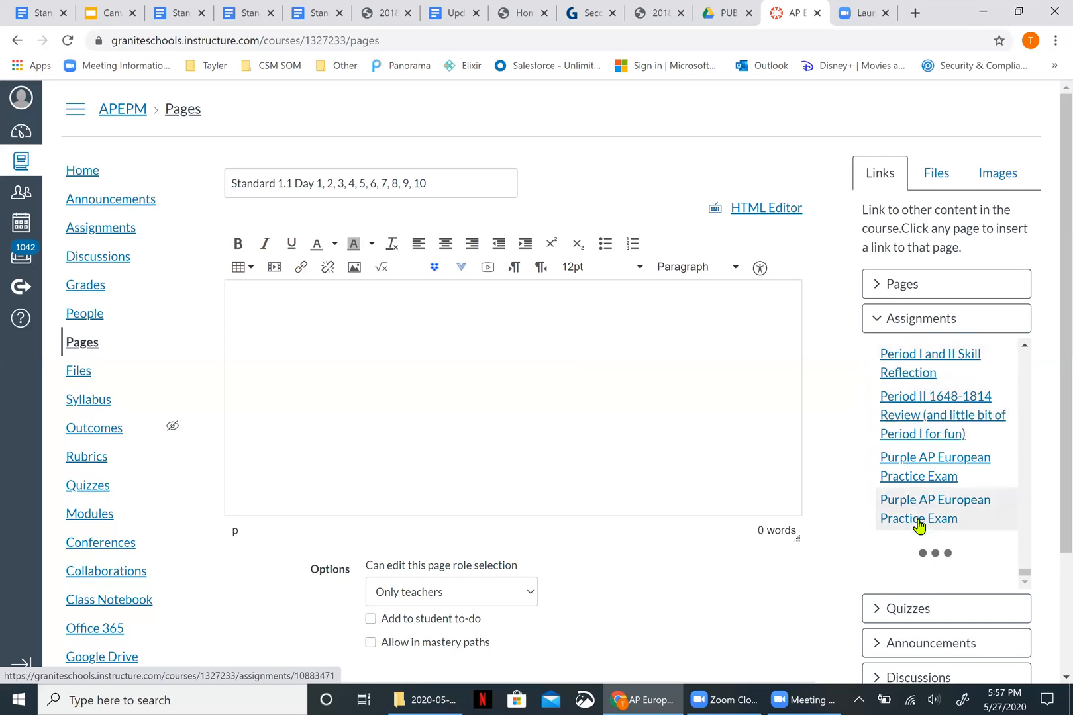
{"action": "scroll", "coordinate": [918, 525], "scroll_direction": "down", "scroll_amount": 10}
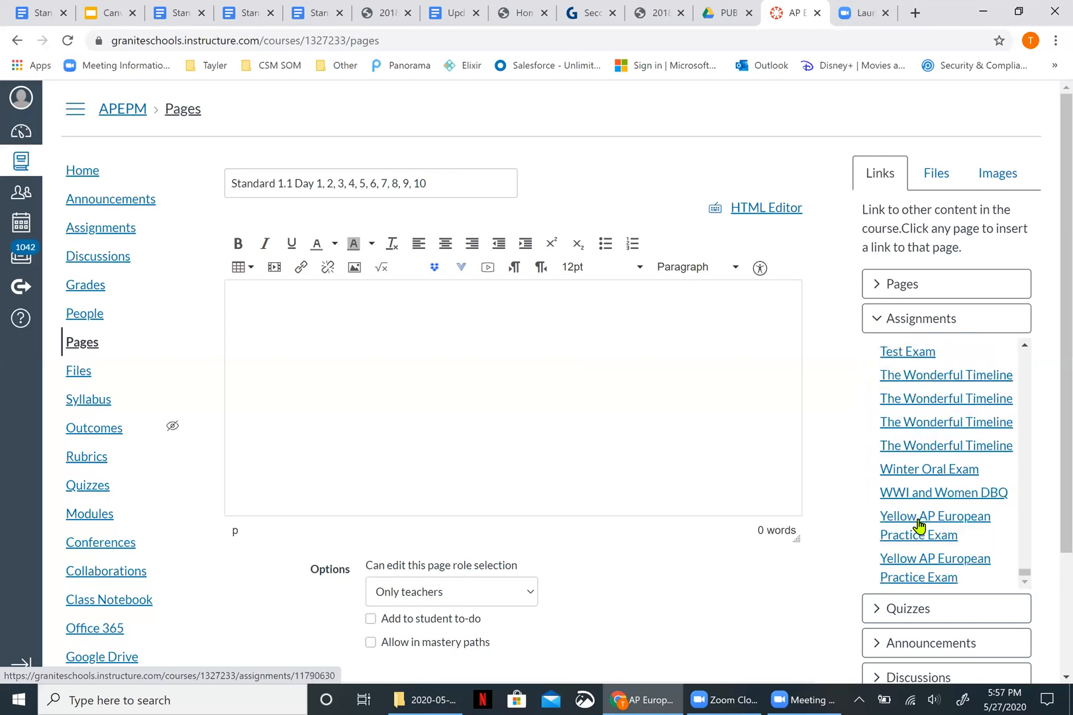
{"action": "scroll", "coordinate": [918, 525], "scroll_direction": "down", "scroll_amount": 1}
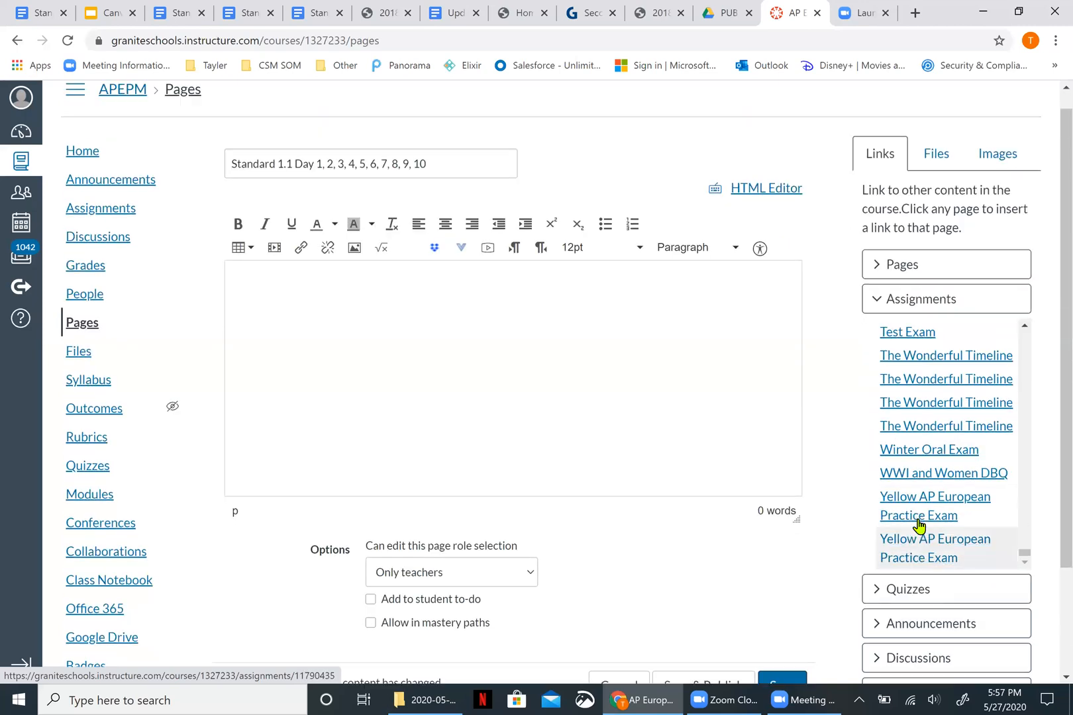
{"action": "left_click", "coordinate": [912, 331]}
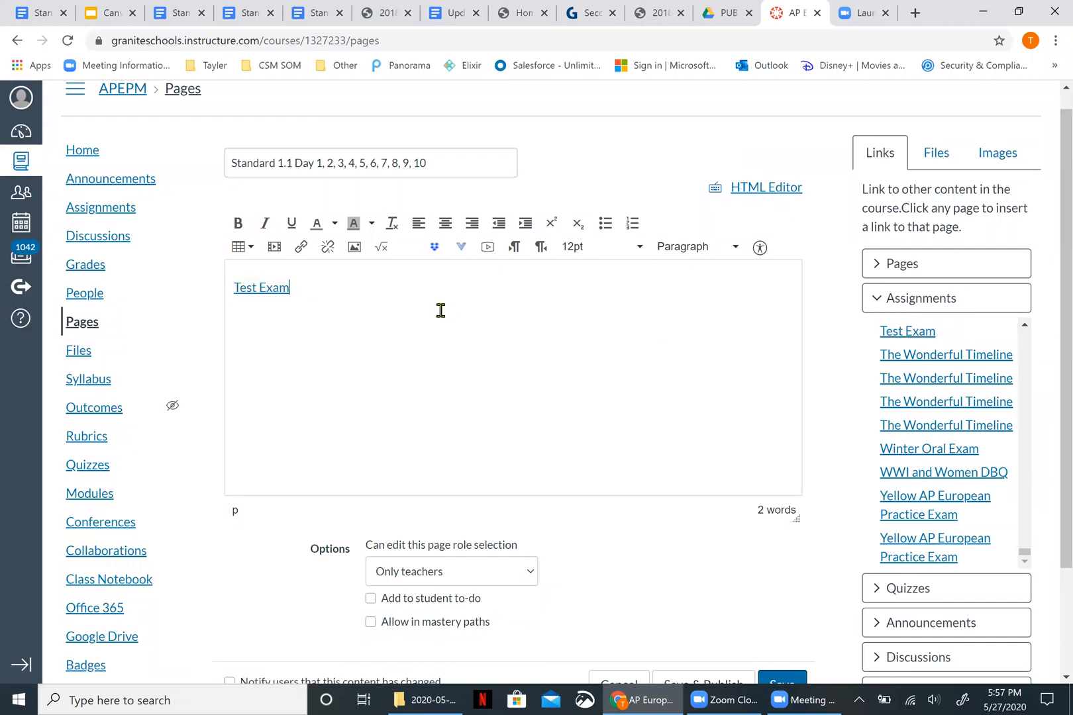
Add the lines "Read:" and "Complete:" above the Test Exam link, leaving an empty line between them
{"action": "left_click", "coordinate": [235, 289]}
{"action": "key", "text": "Return"}
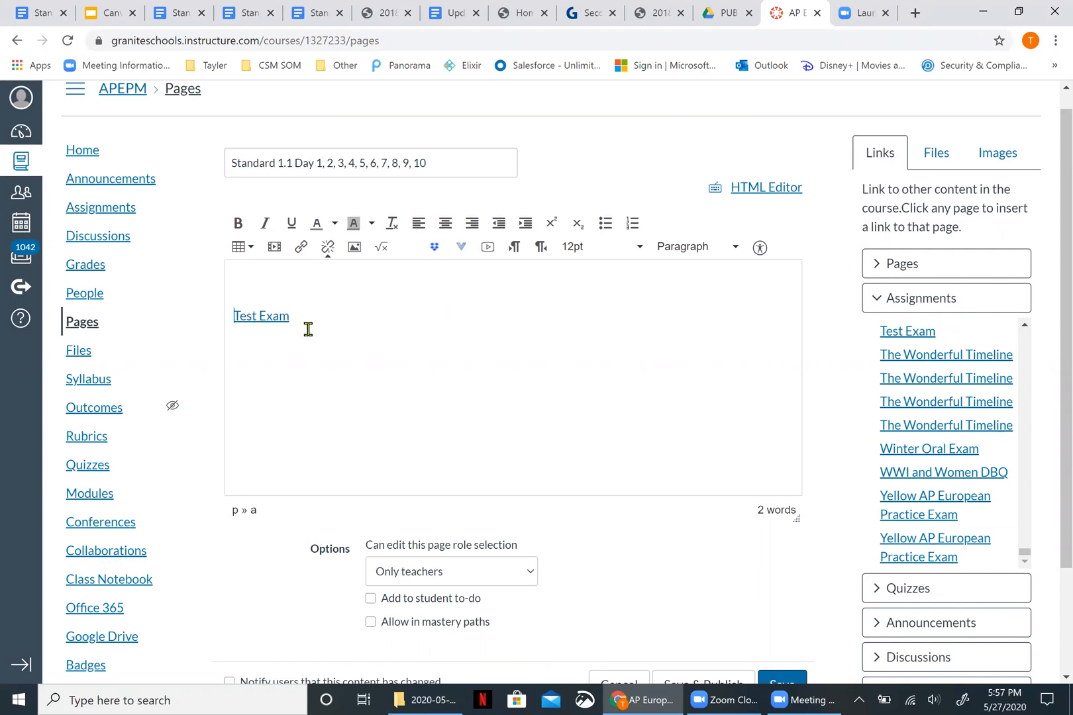
{"action": "key", "text": "Up"}
{"action": "type", "text": "Read:"}
{"action": "key", "text": "Return"}
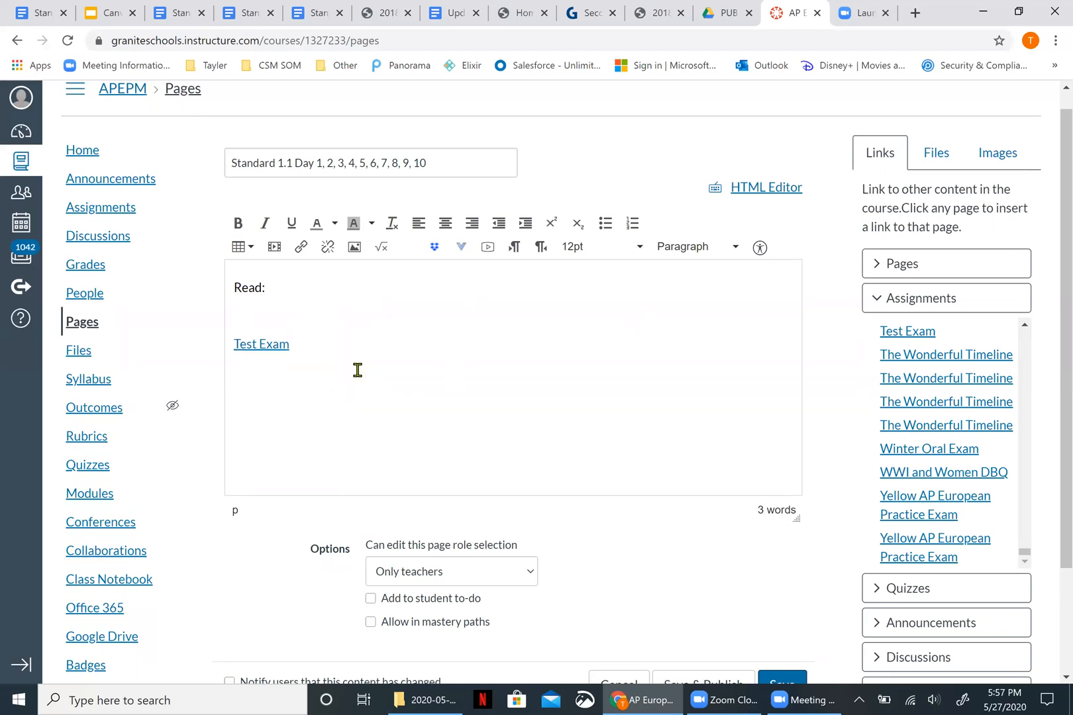
{"action": "key", "text": "Return"}
{"action": "type", "text": "Complete:"}
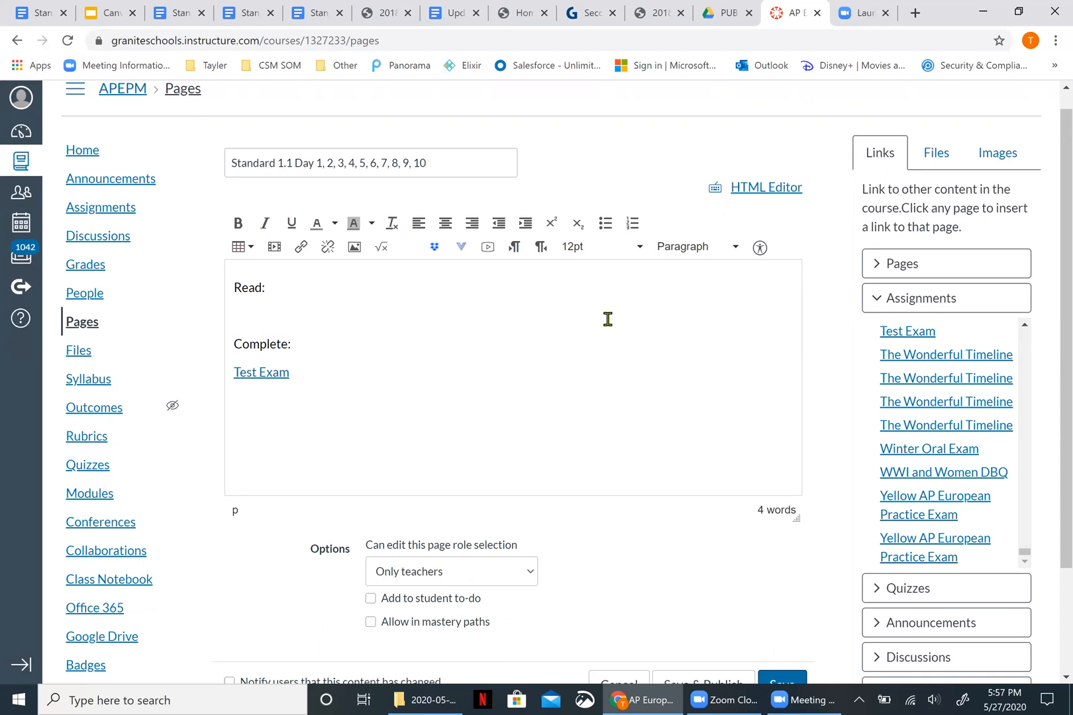
Insert a link to the course file DBQ Worksheet.pdf on the empty line under "Read:"
{"action": "left_click", "coordinate": [946, 165]}
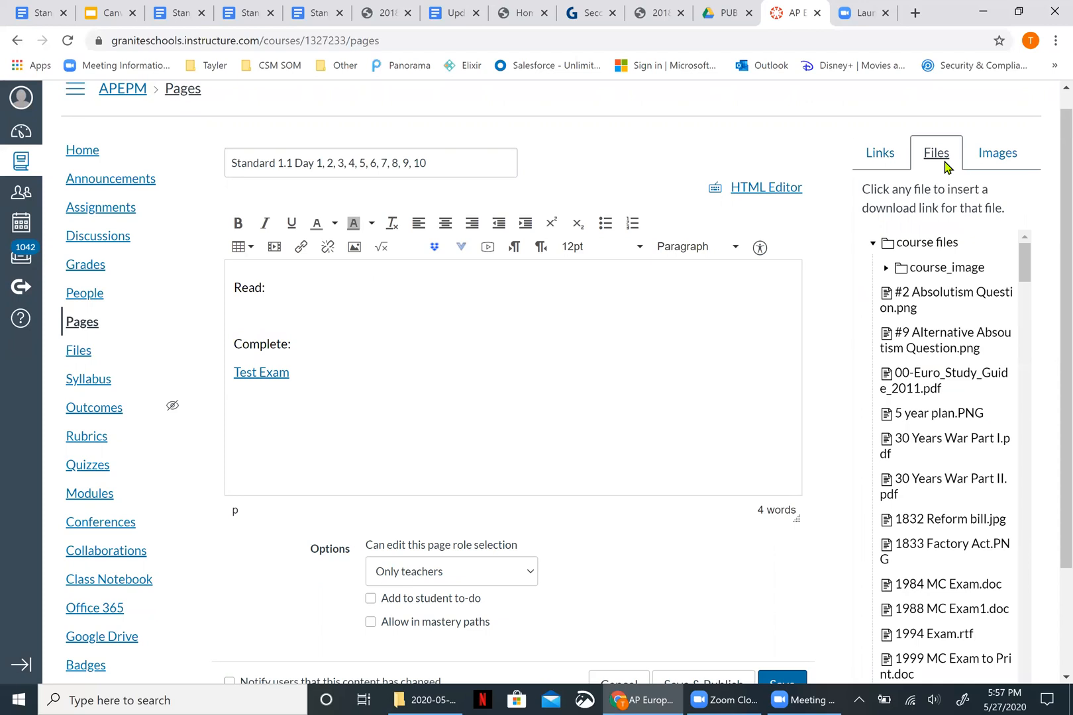
{"action": "scroll", "coordinate": [951, 385], "scroll_direction": "down", "scroll_amount": 5}
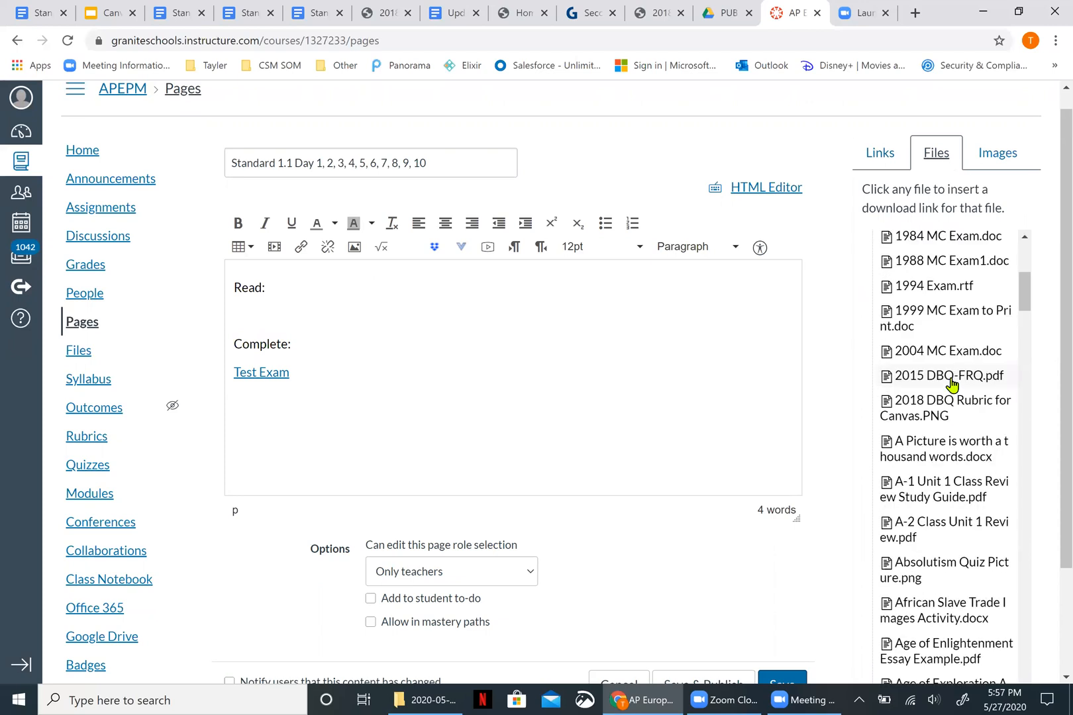
{"action": "scroll", "coordinate": [951, 384], "scroll_direction": "down", "scroll_amount": 5}
{"action": "scroll", "coordinate": [951, 384], "scroll_direction": "down", "scroll_amount": 4}
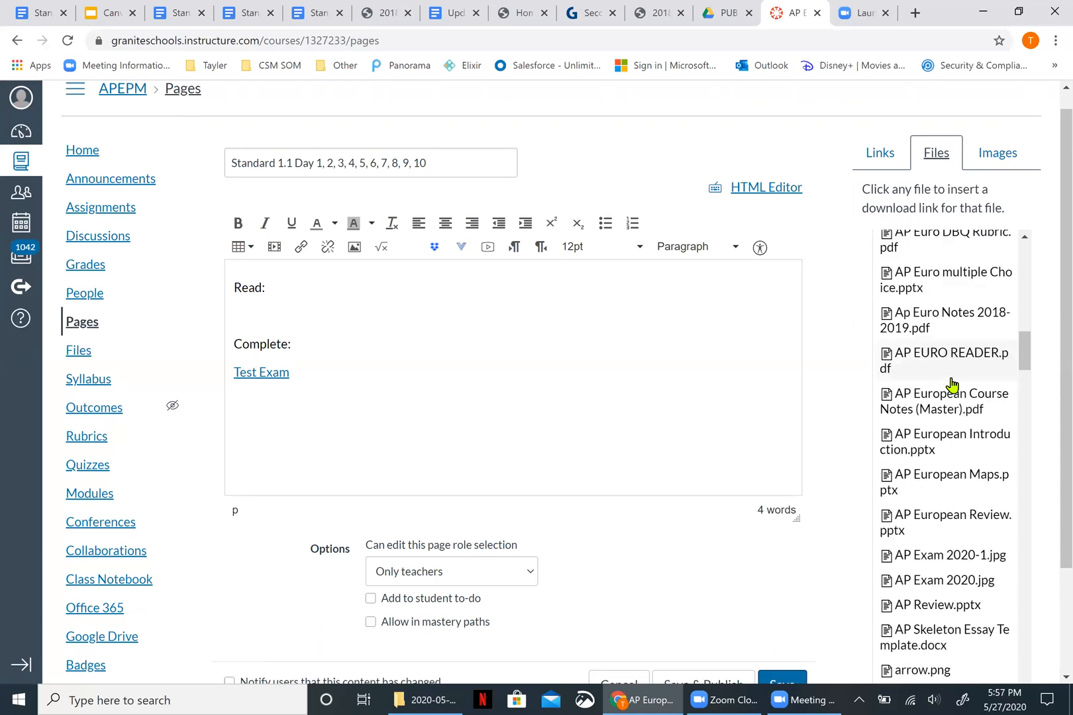
{"action": "scroll", "coordinate": [951, 384], "scroll_direction": "down", "scroll_amount": 4}
{"action": "scroll", "coordinate": [951, 384], "scroll_direction": "down", "scroll_amount": 3}
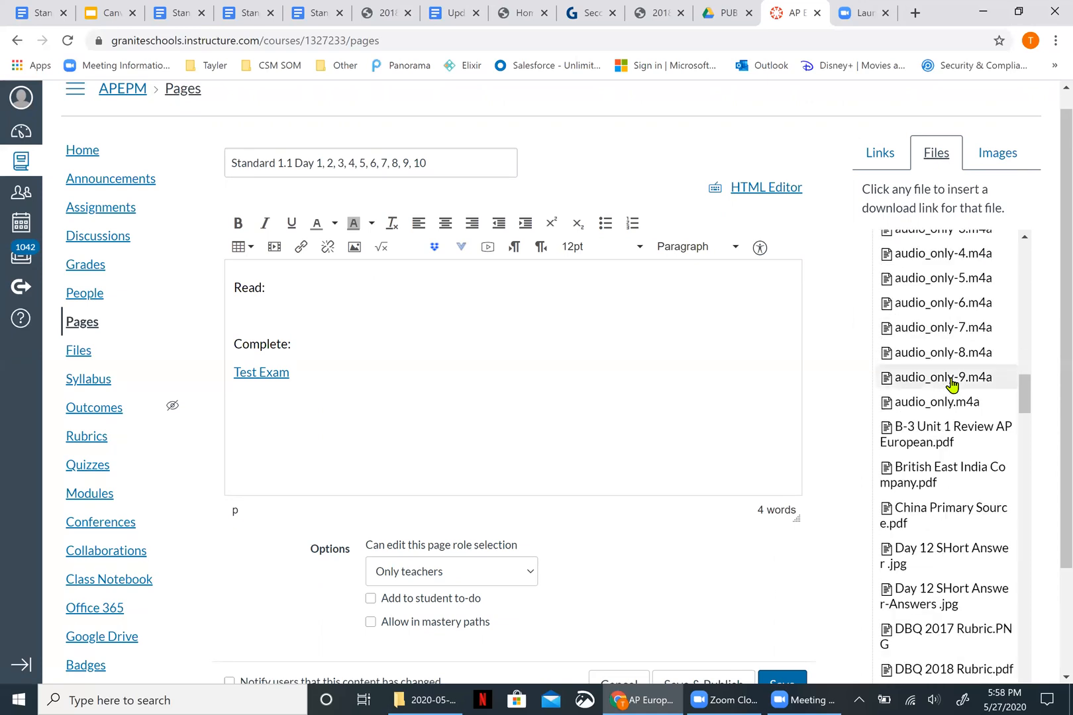
{"action": "scroll", "coordinate": [934, 578], "scroll_direction": "down", "scroll_amount": 4}
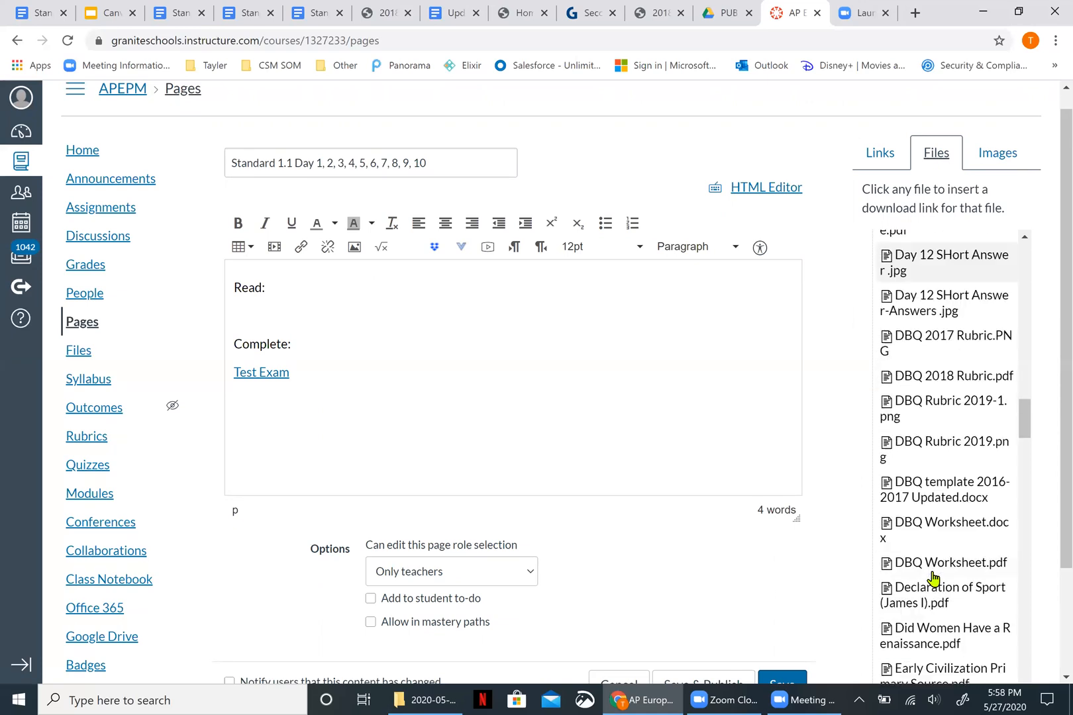
{"action": "left_click", "coordinate": [933, 569]}
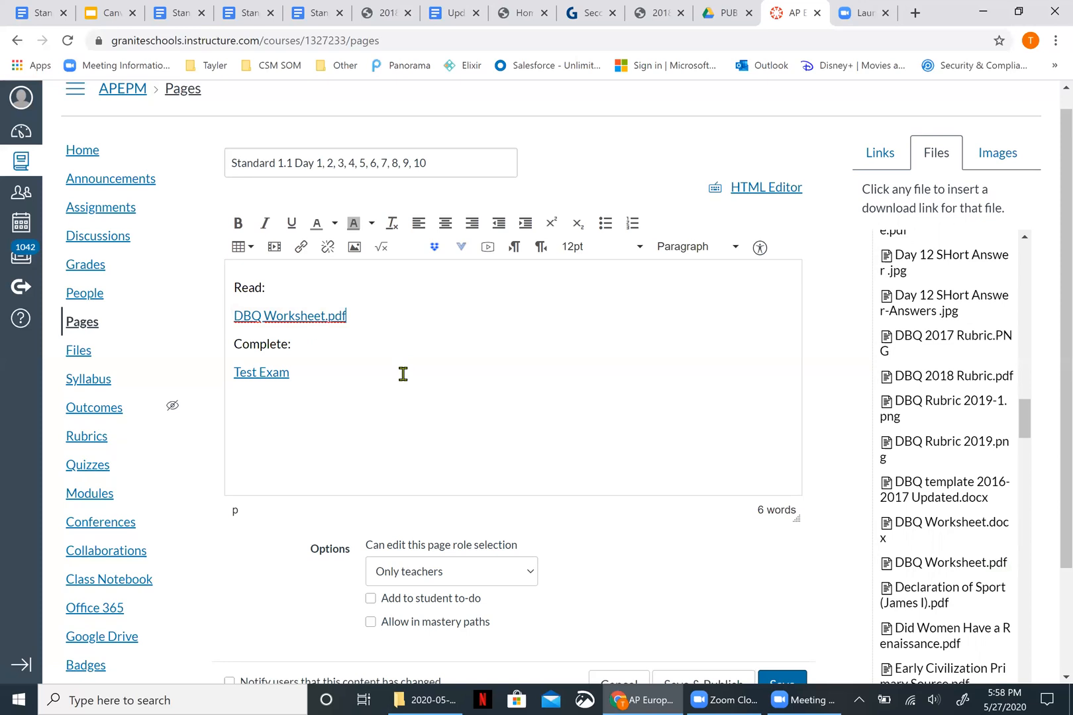
Check the finished Standard 1.1 page content, and save and publish the page
{"action": "scroll", "coordinate": [637, 580], "scroll_direction": "down", "scroll_amount": 2}
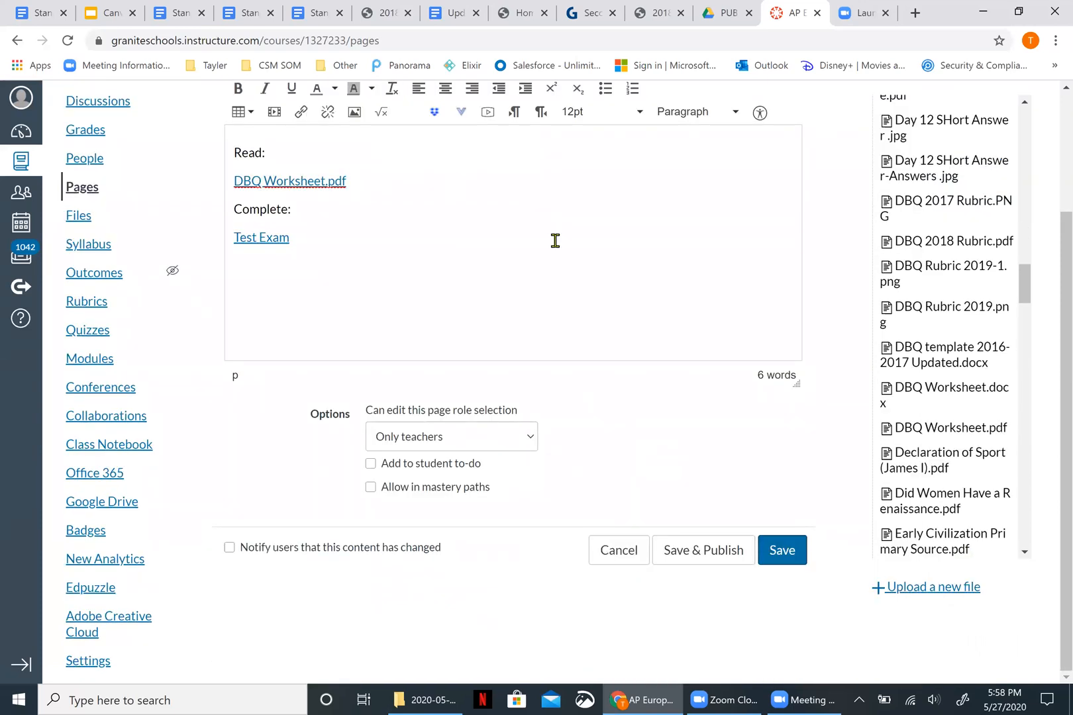
{"action": "scroll", "coordinate": [423, 201], "scroll_direction": "up", "scroll_amount": 2}
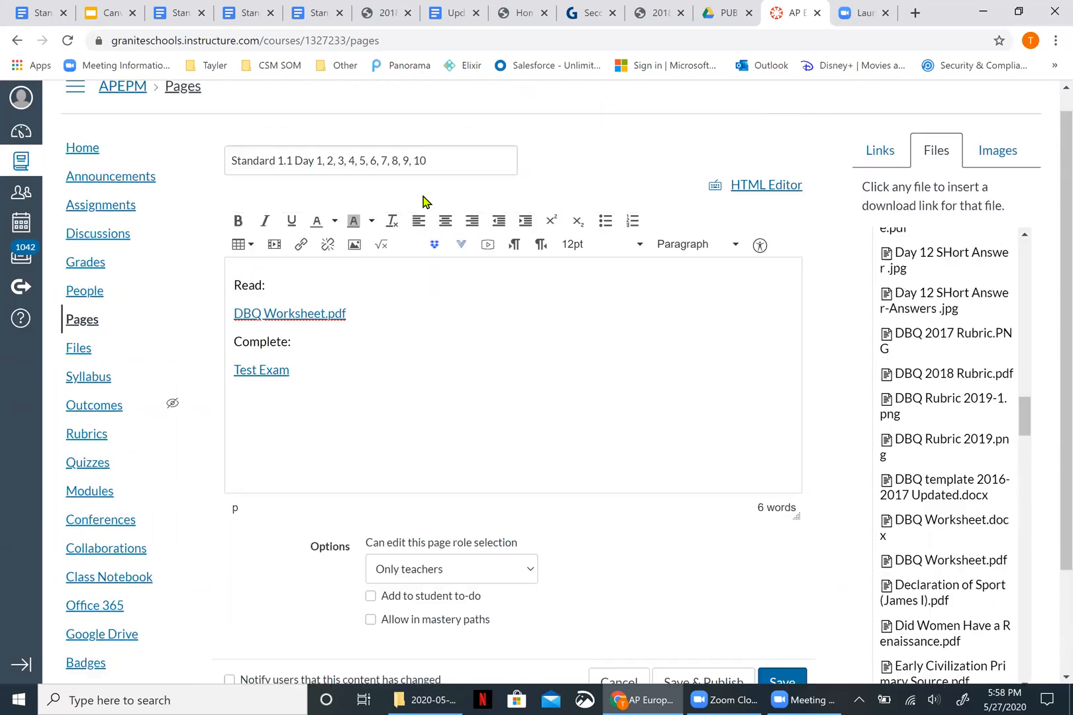
{"action": "scroll", "coordinate": [424, 201], "scroll_direction": "down", "scroll_amount": 2}
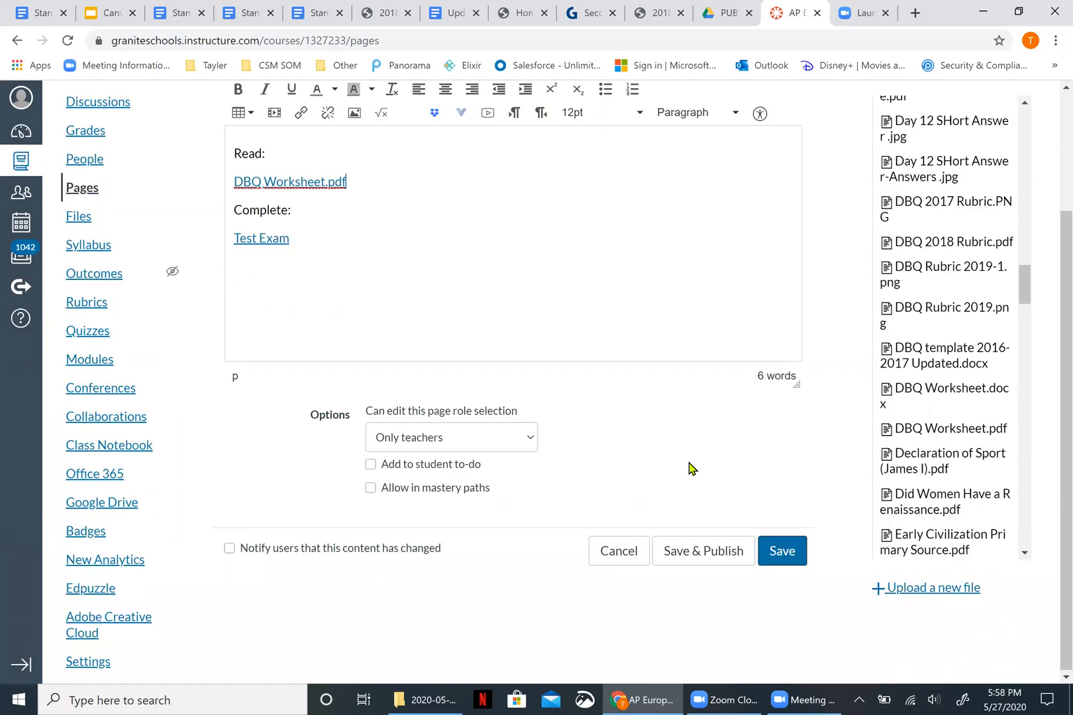
{"action": "left_click", "coordinate": [712, 553]}
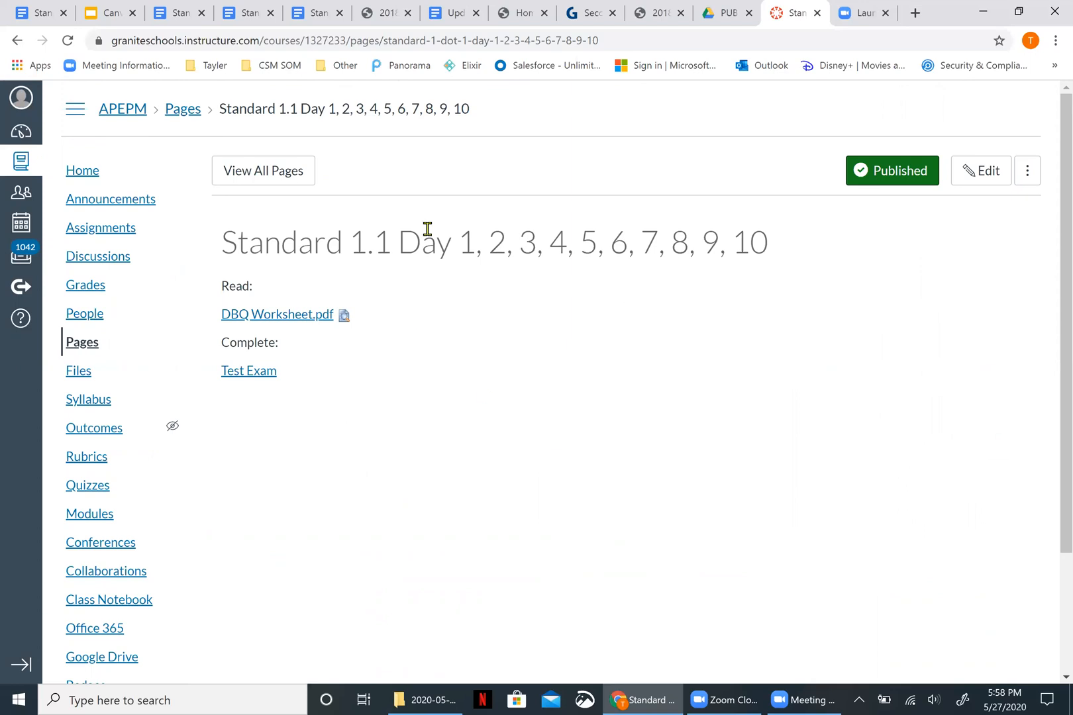
Open the AP European PBG Master course home page for editing at its Term I list of standards
{"action": "left_click", "coordinate": [91, 169]}
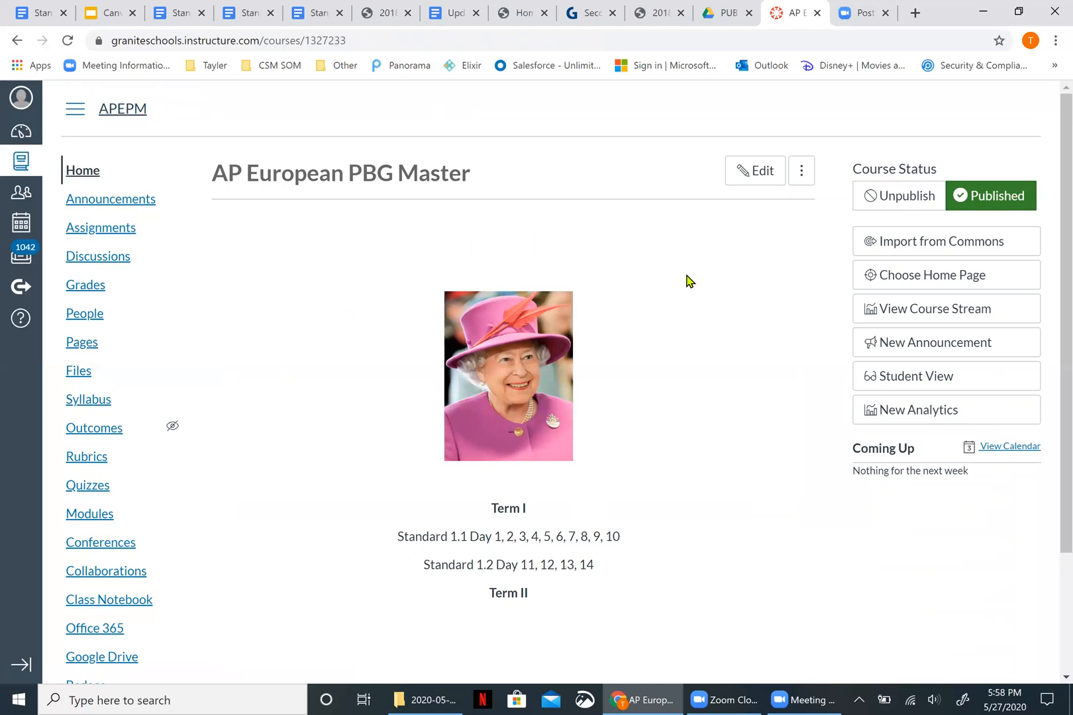
{"action": "left_click", "coordinate": [755, 170]}
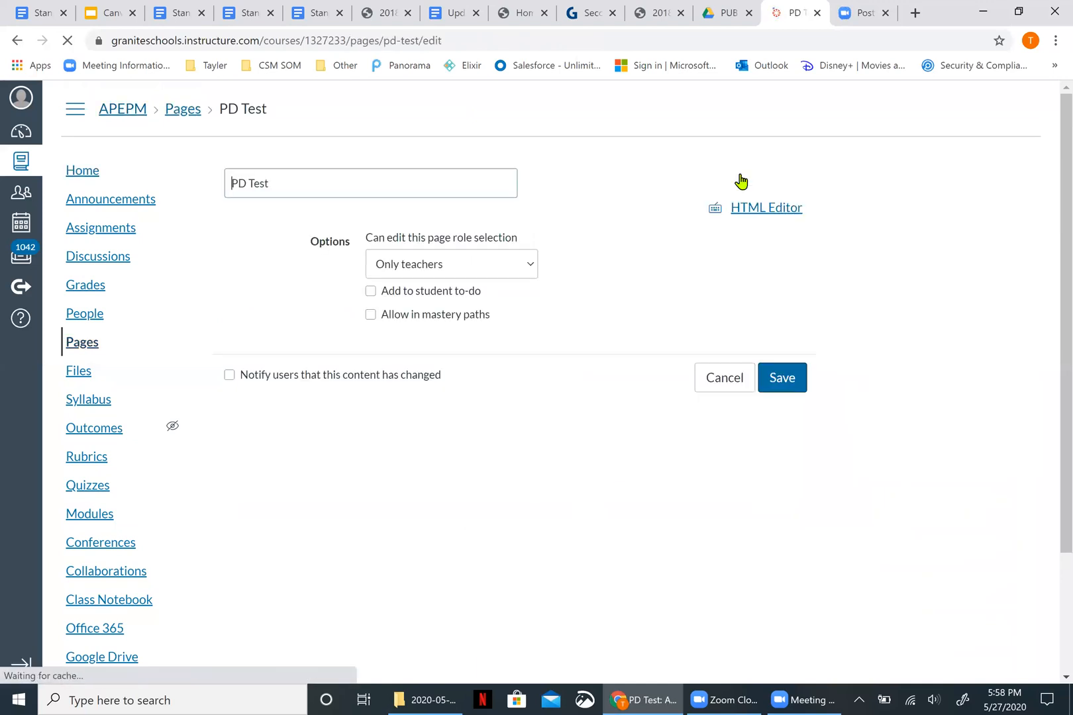
{"action": "scroll", "coordinate": [587, 390], "scroll_direction": "down", "scroll_amount": 2}
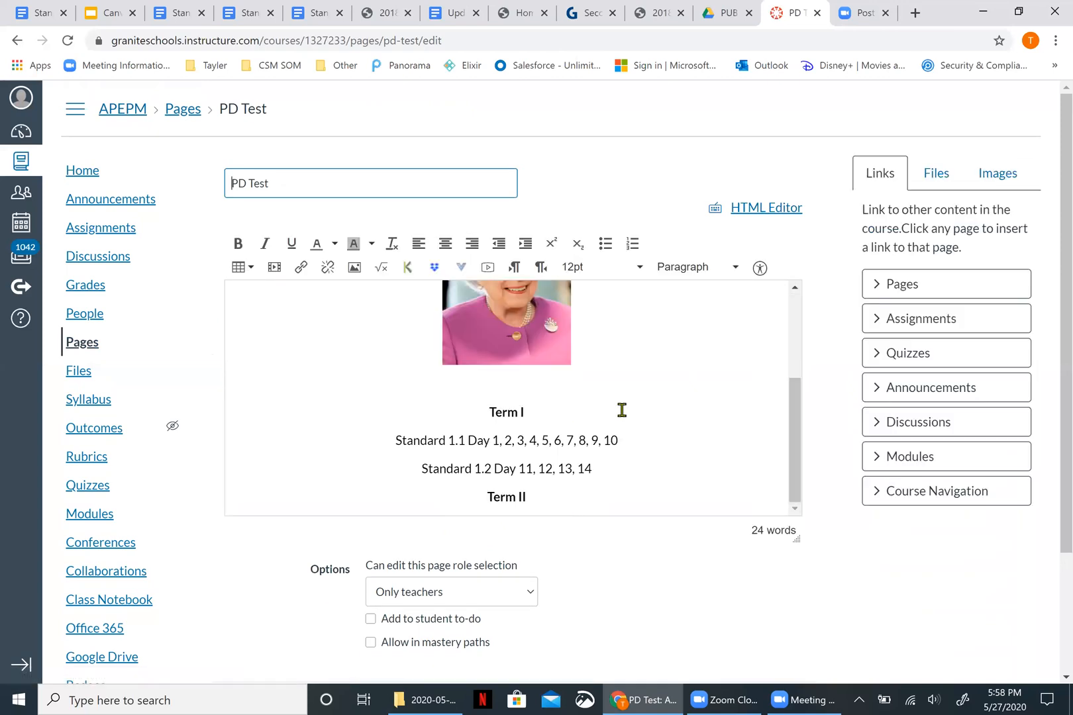
Link the "Standard 1.1 Day 1, 2, 3, 4, 5, 6, 7, 8, 9, 10" line to its matching course page, loading more pages until it is listed
{"action": "left_click_drag", "start_coordinate": [624, 440], "coordinate": [393, 447]}
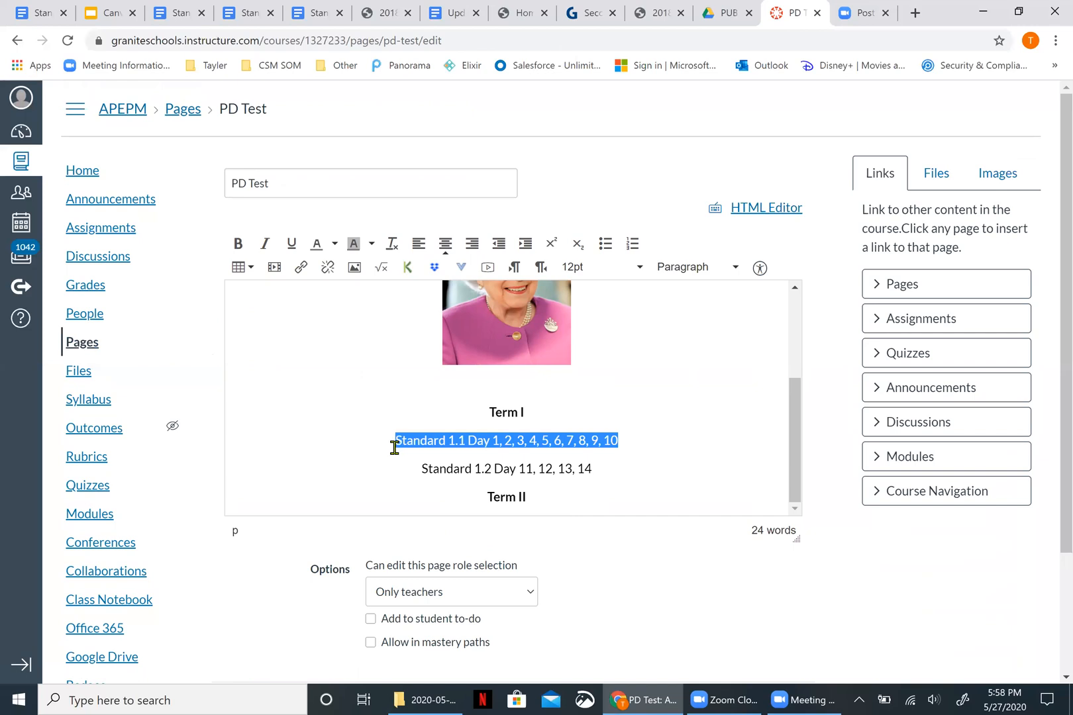
{"action": "left_click", "coordinate": [912, 283]}
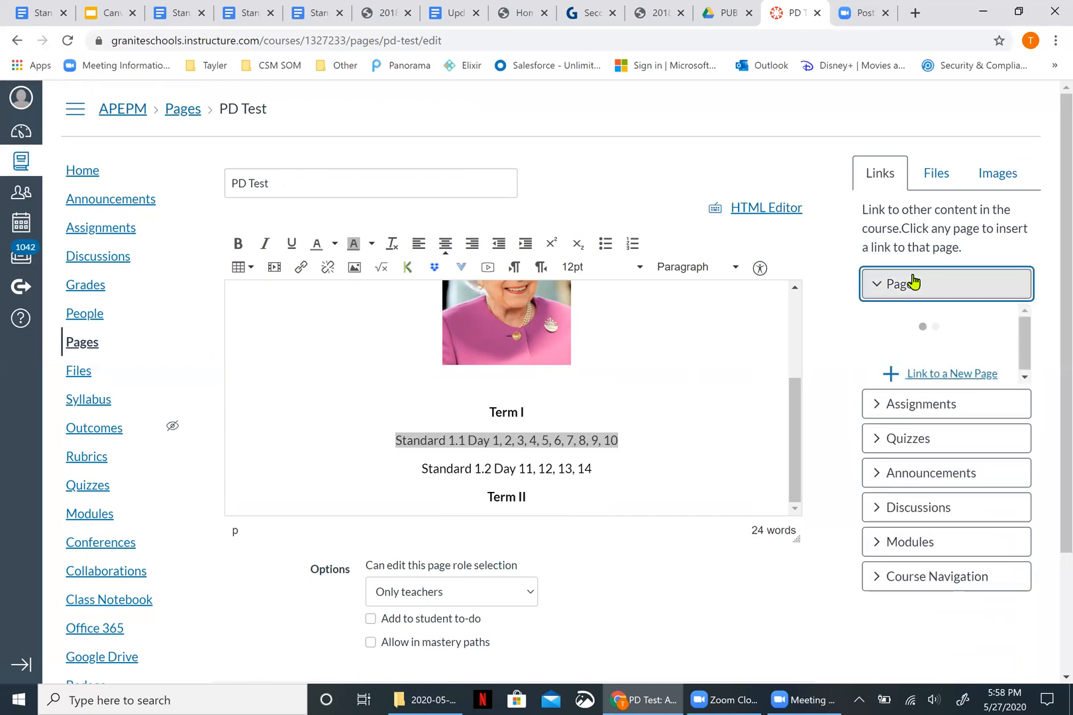
{"action": "scroll", "coordinate": [933, 457], "scroll_direction": "down", "scroll_amount": 10}
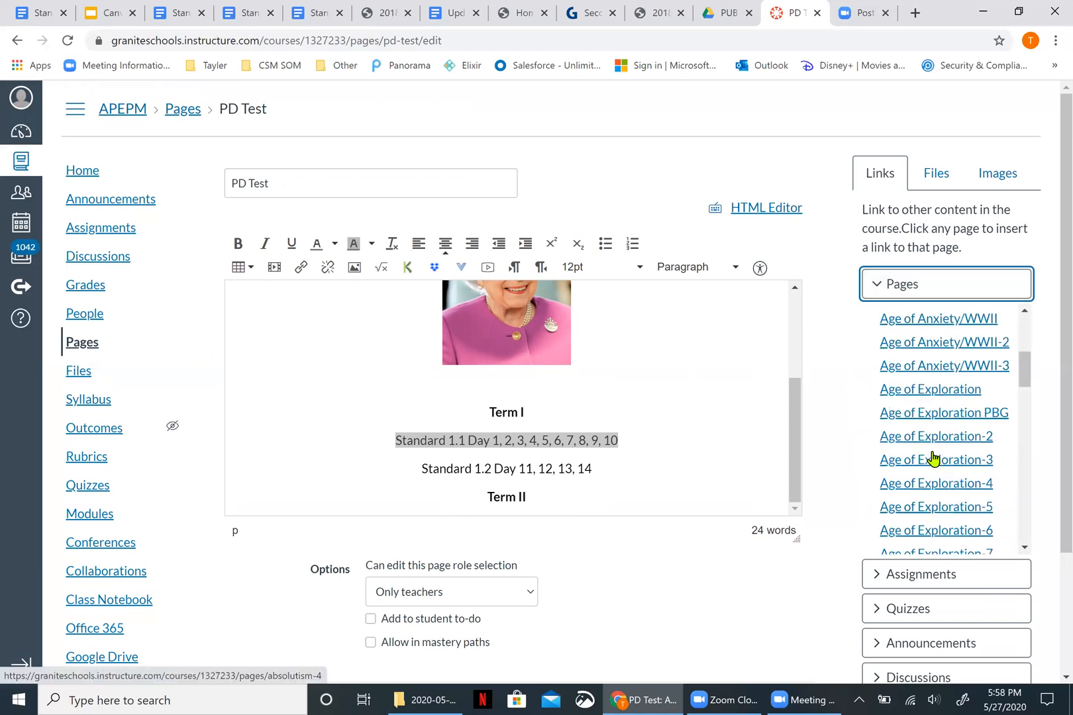
{"action": "scroll", "coordinate": [933, 458], "scroll_direction": "down", "scroll_amount": 3}
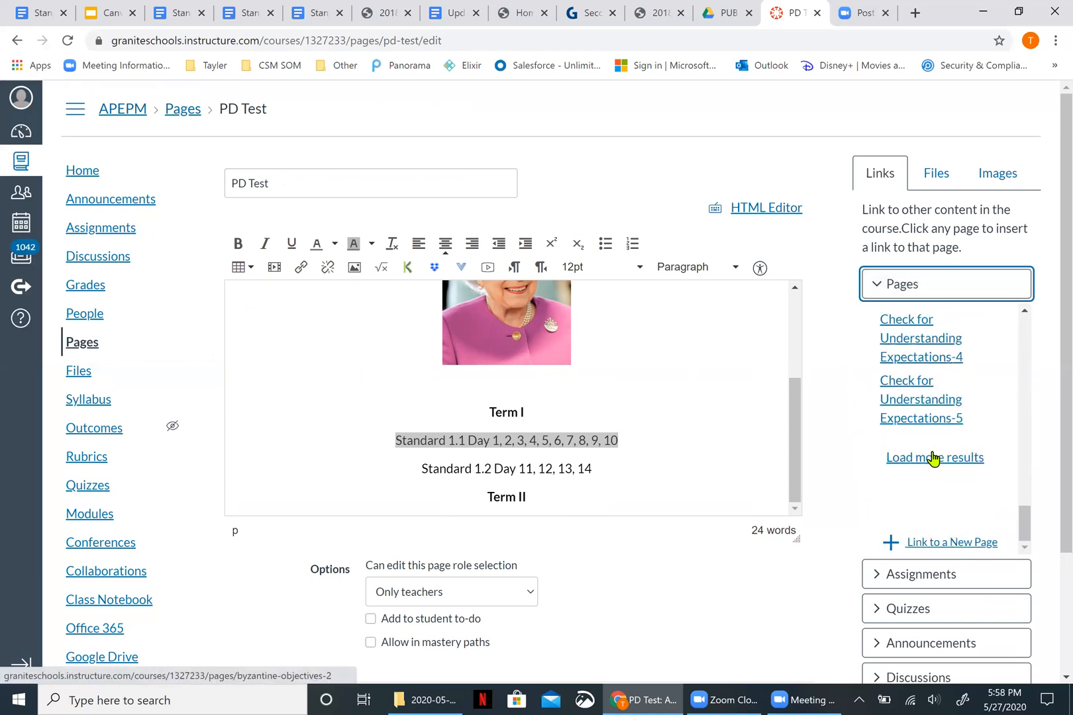
{"action": "left_click", "coordinate": [934, 458]}
{"action": "scroll", "coordinate": [934, 458], "scroll_direction": "down", "scroll_amount": 3}
{"action": "scroll", "coordinate": [934, 458], "scroll_direction": "down", "scroll_amount": 15}
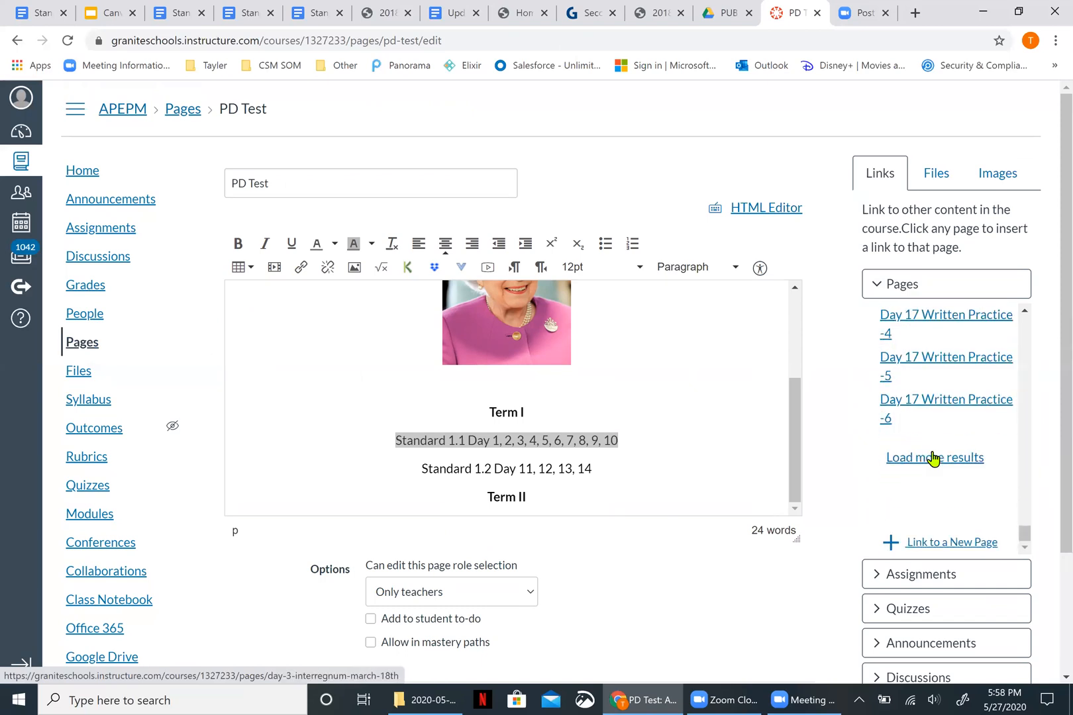
{"action": "left_click", "coordinate": [934, 459]}
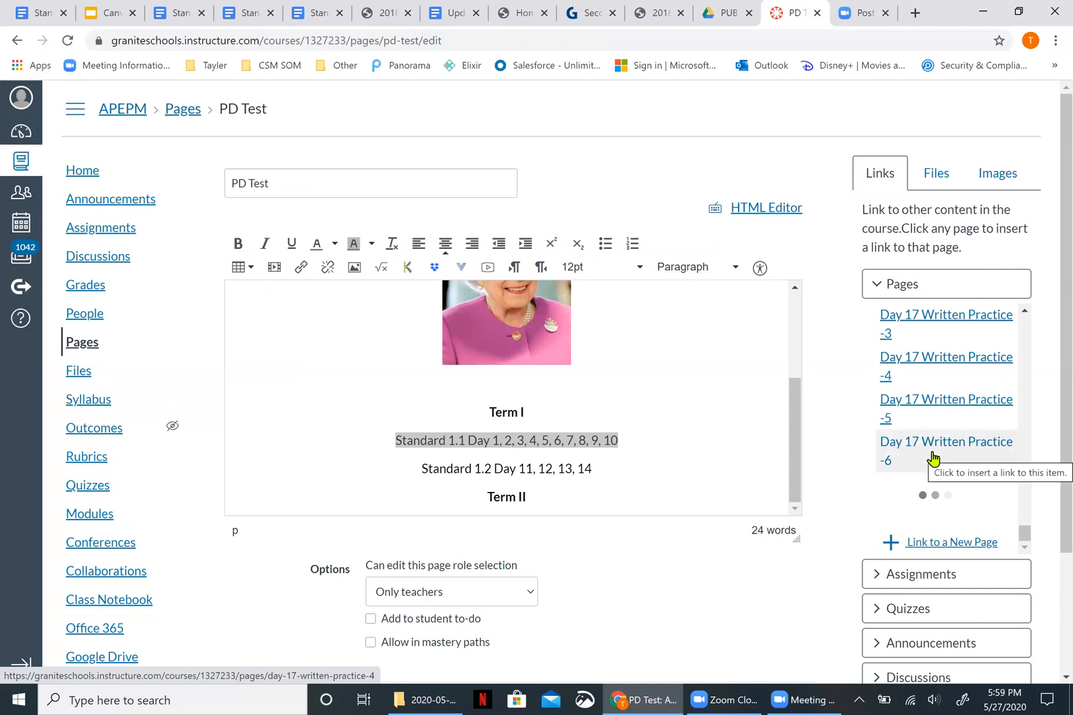
{"action": "scroll", "coordinate": [933, 458], "scroll_direction": "down", "scroll_amount": 10}
{"action": "scroll", "coordinate": [934, 458], "scroll_direction": "down", "scroll_amount": 15}
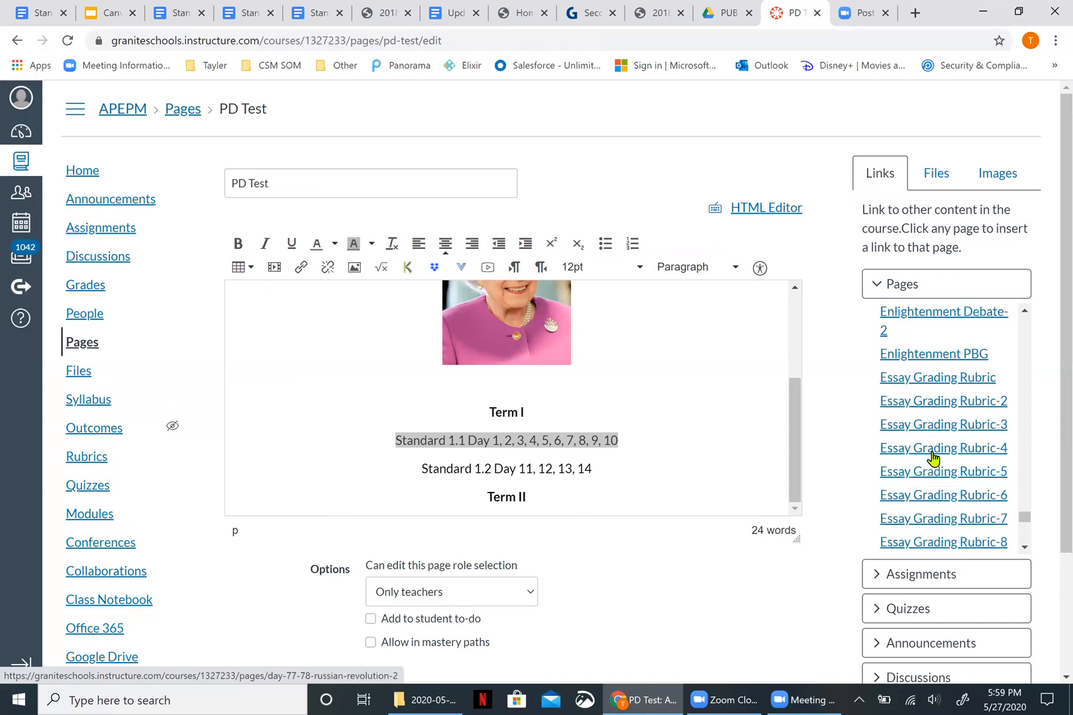
{"action": "left_click", "coordinate": [934, 458]}
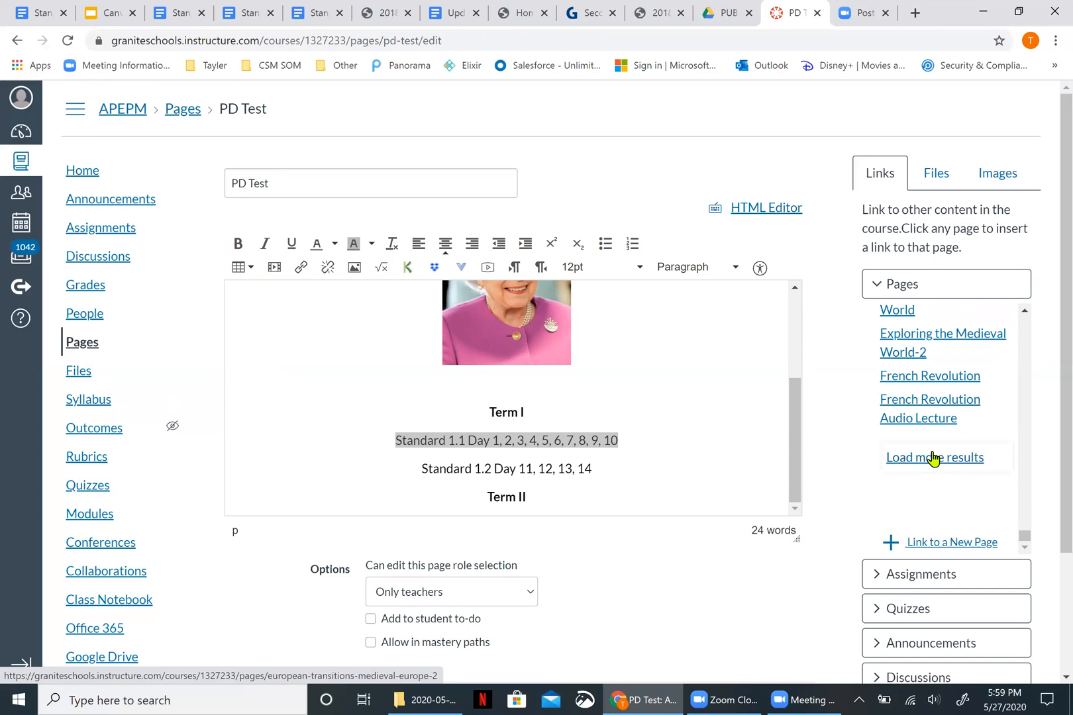
{"action": "scroll", "coordinate": [933, 458], "scroll_direction": "down", "scroll_amount": 12}
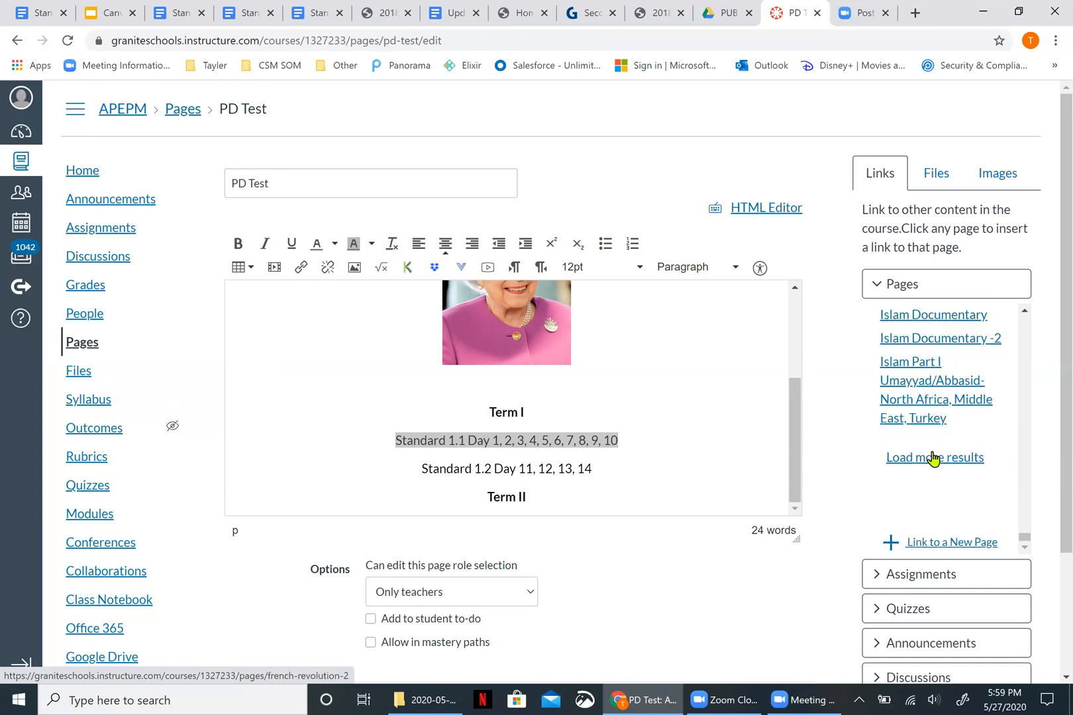
{"action": "left_click", "coordinate": [934, 458]}
{"action": "scroll", "coordinate": [934, 458], "scroll_direction": "down", "scroll_amount": 4}
{"action": "scroll", "coordinate": [934, 458], "scroll_direction": "down", "scroll_amount": 15}
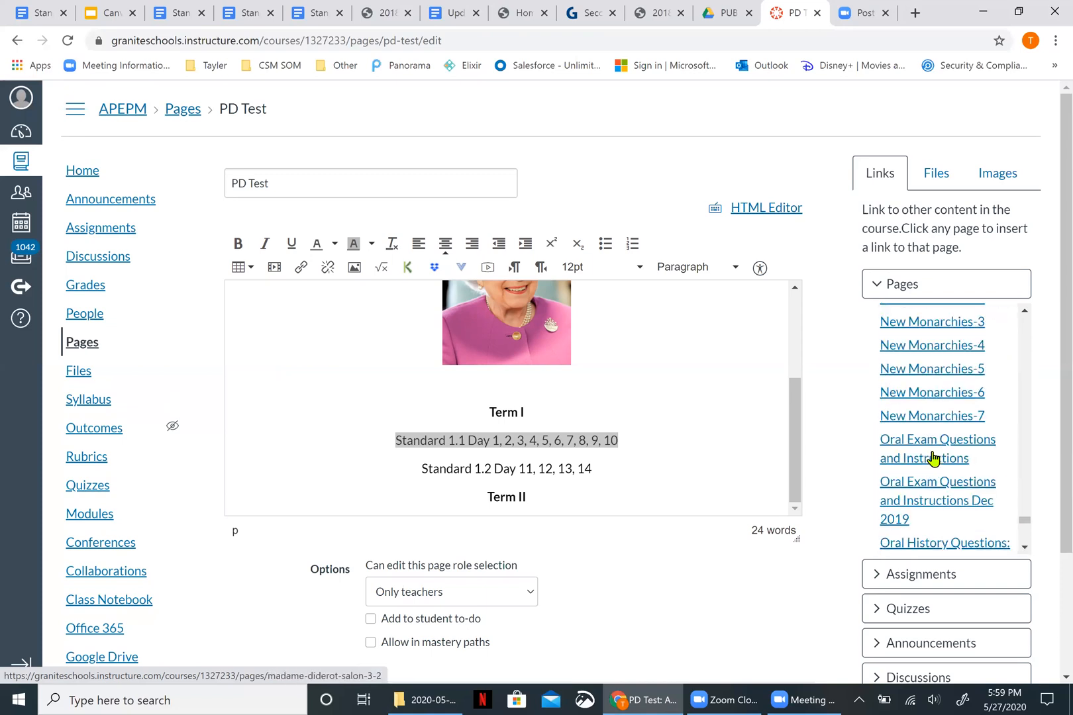
{"action": "scroll", "coordinate": [934, 458], "scroll_direction": "down", "scroll_amount": 6}
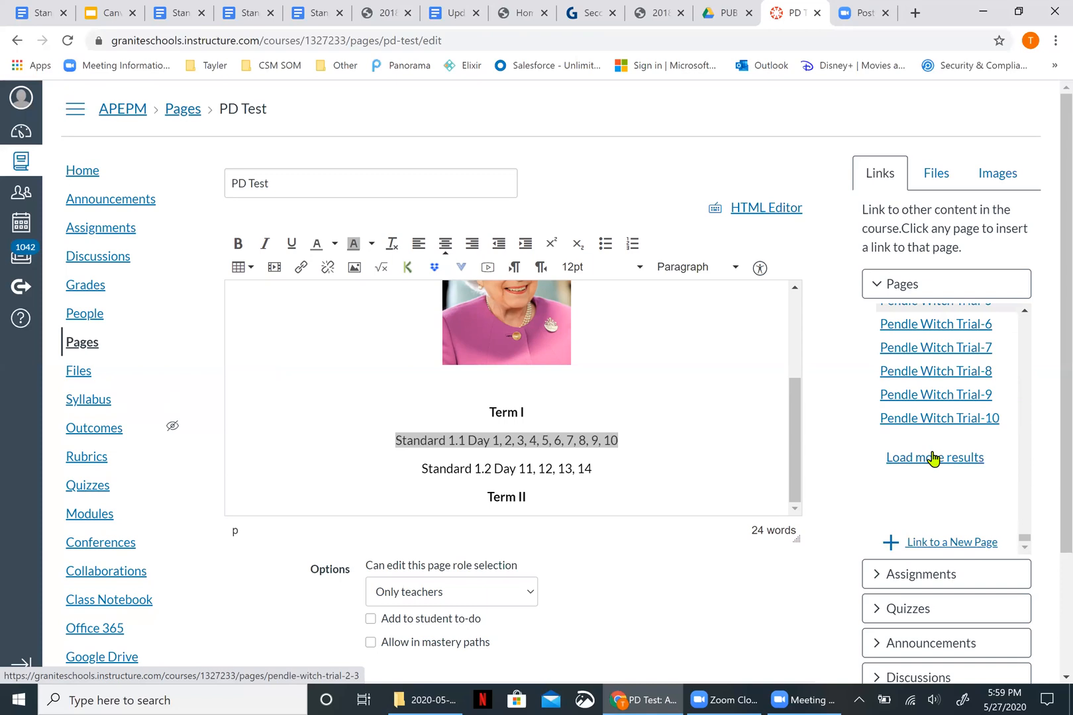
{"action": "left_click", "coordinate": [934, 458]}
{"action": "scroll", "coordinate": [933, 458], "scroll_direction": "down", "scroll_amount": 10}
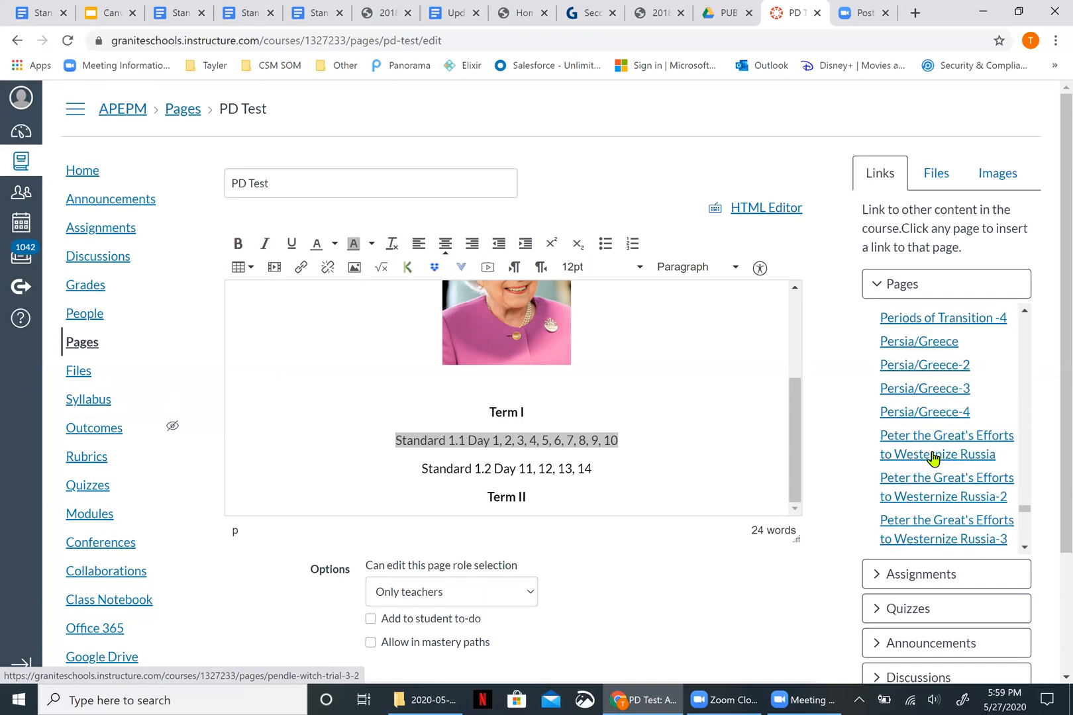
{"action": "scroll", "coordinate": [933, 458], "scroll_direction": "down", "scroll_amount": 10}
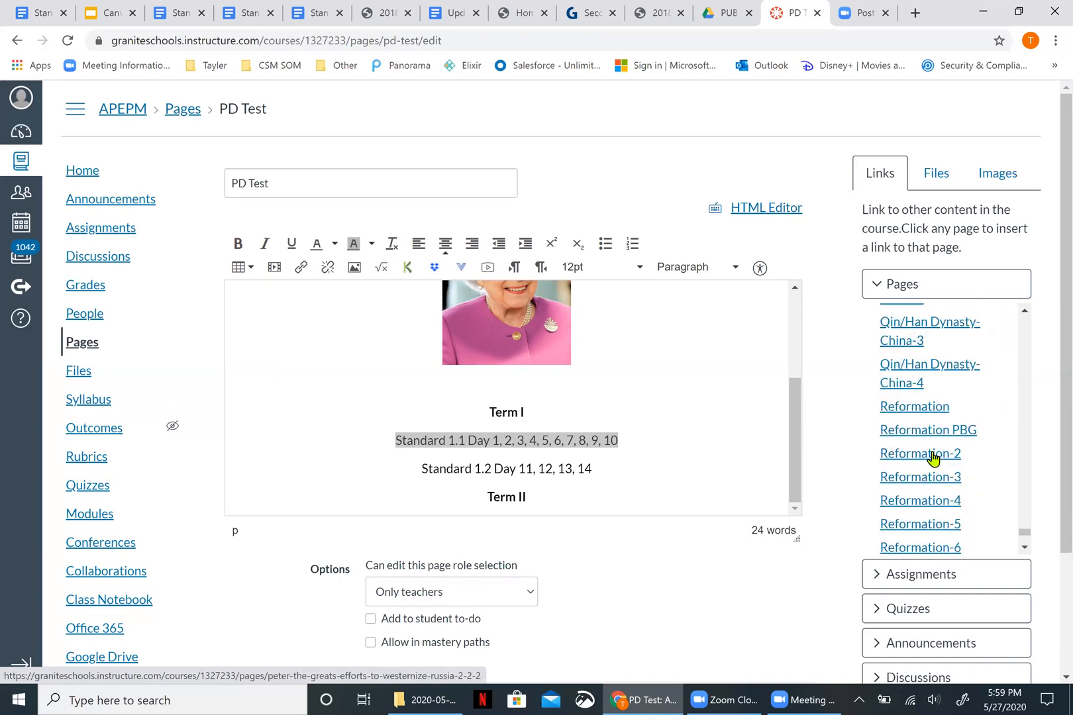
{"action": "left_click", "coordinate": [933, 458]}
{"action": "scroll", "coordinate": [934, 458], "scroll_direction": "down", "scroll_amount": 6}
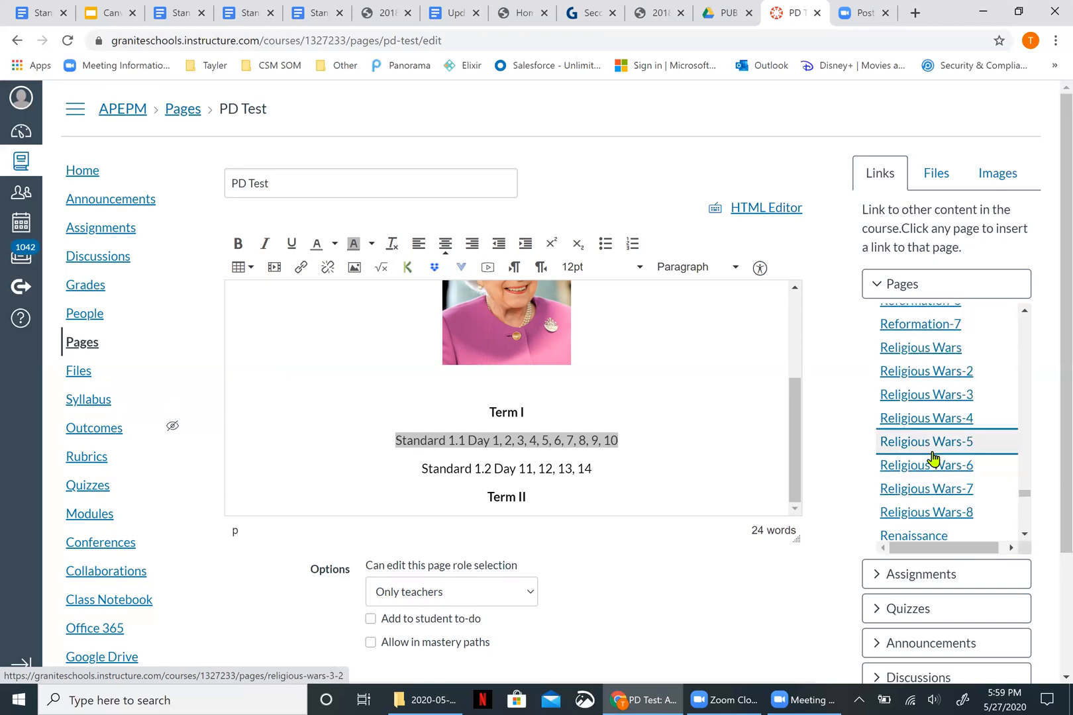
{"action": "scroll", "coordinate": [934, 458], "scroll_direction": "down", "scroll_amount": 12}
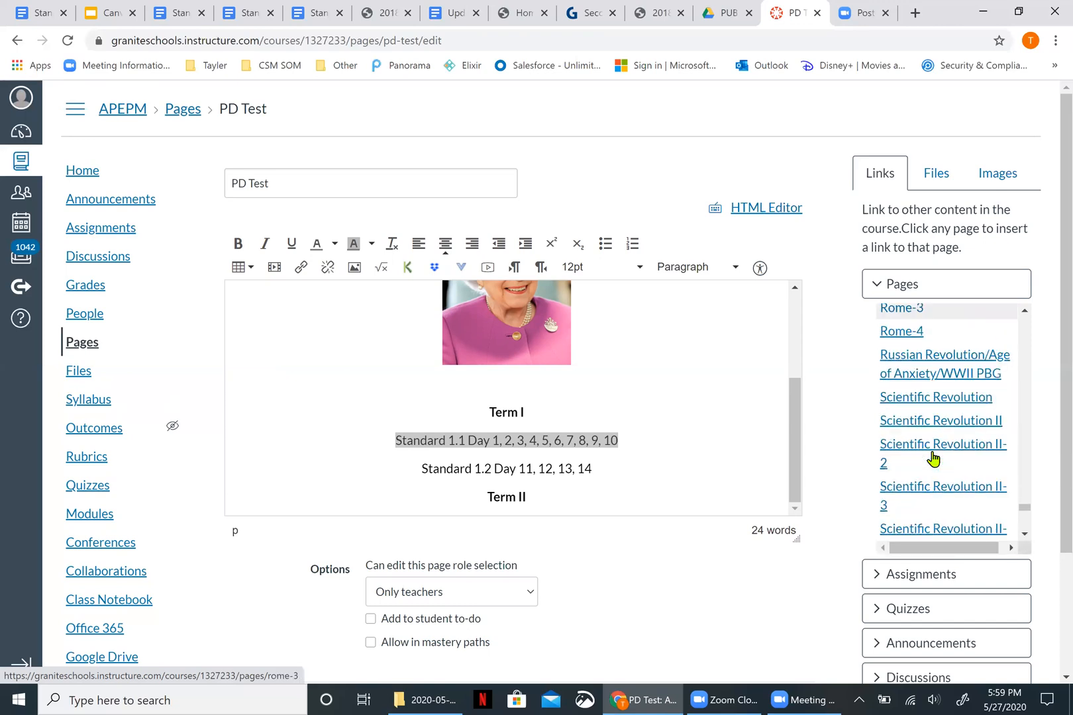
{"action": "scroll", "coordinate": [934, 458], "scroll_direction": "down", "scroll_amount": 10}
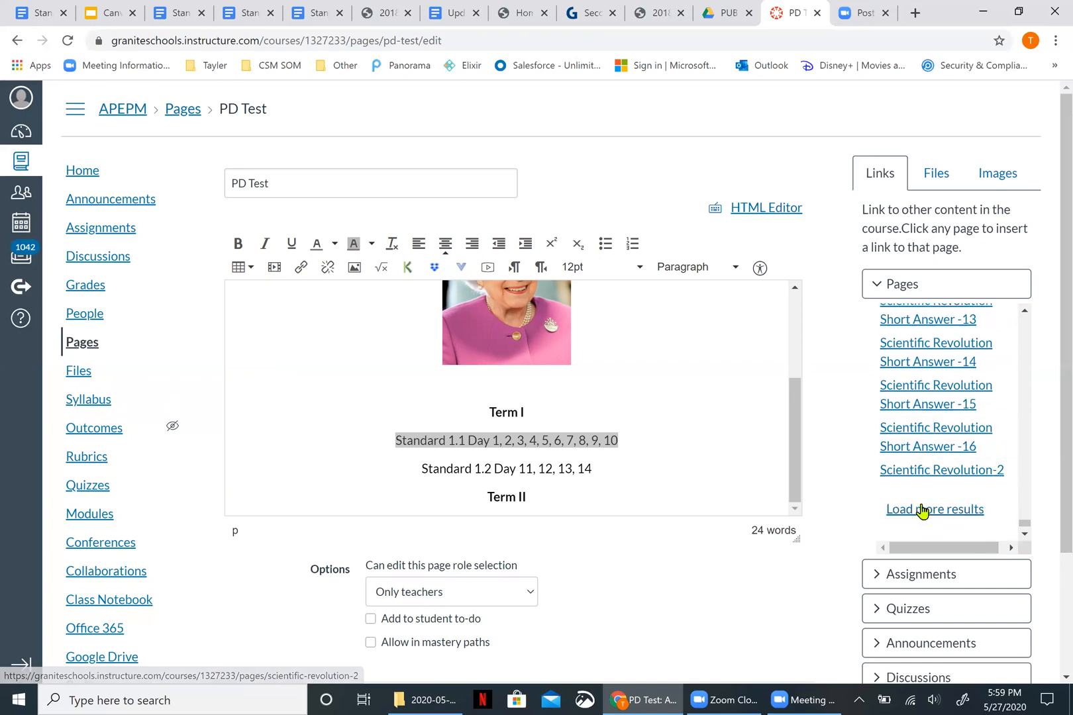
{"action": "left_click", "coordinate": [922, 510]}
{"action": "scroll", "coordinate": [922, 509], "scroll_direction": "down", "scroll_amount": 12}
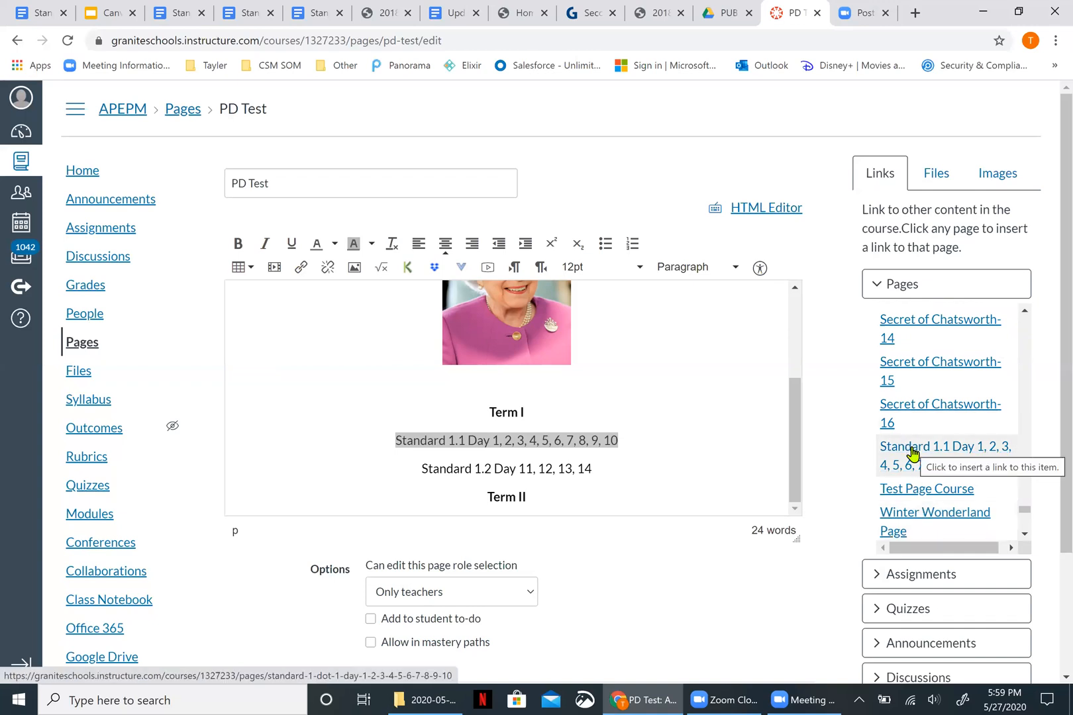
{"action": "left_click", "coordinate": [911, 454]}
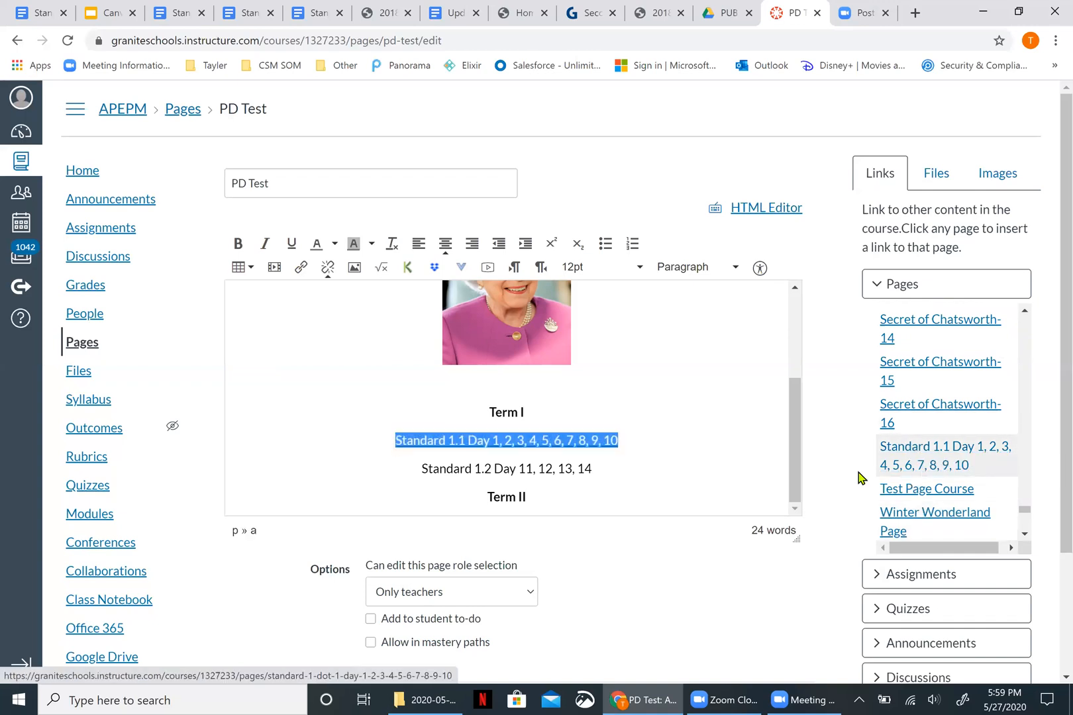
Save the edited home page and follow the Standard 1.1 link under Term I to test it
{"action": "scroll", "coordinate": [748, 577], "scroll_direction": "down", "scroll_amount": 2}
{"action": "left_click", "coordinate": [783, 595]}
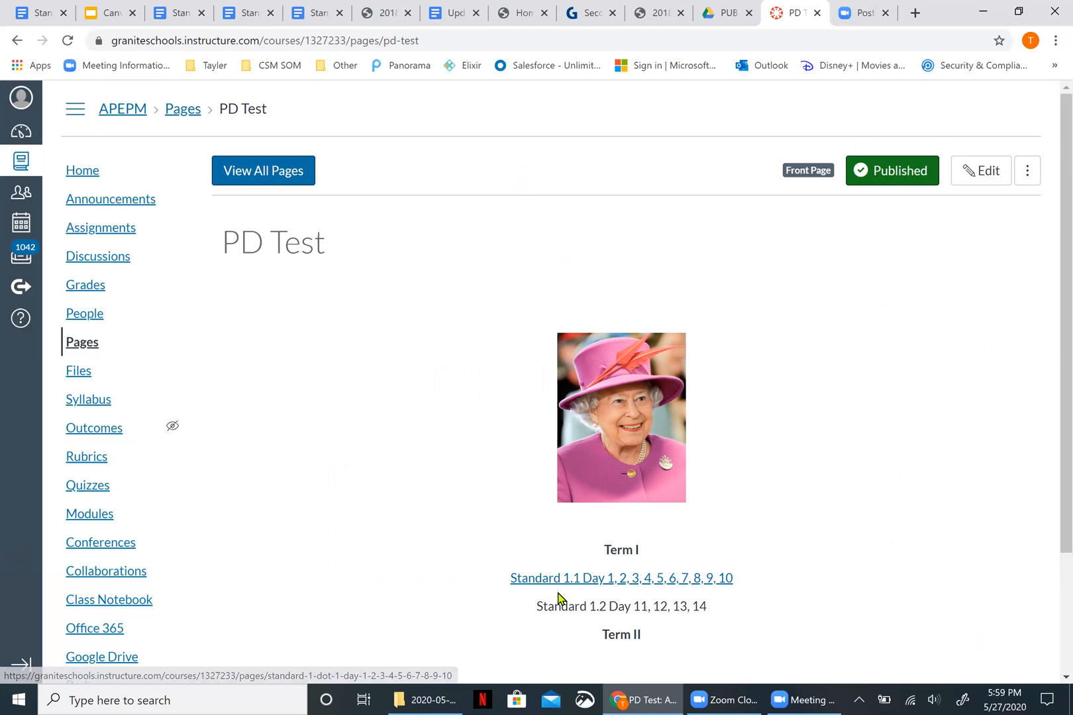
{"action": "left_click", "coordinate": [604, 581]}
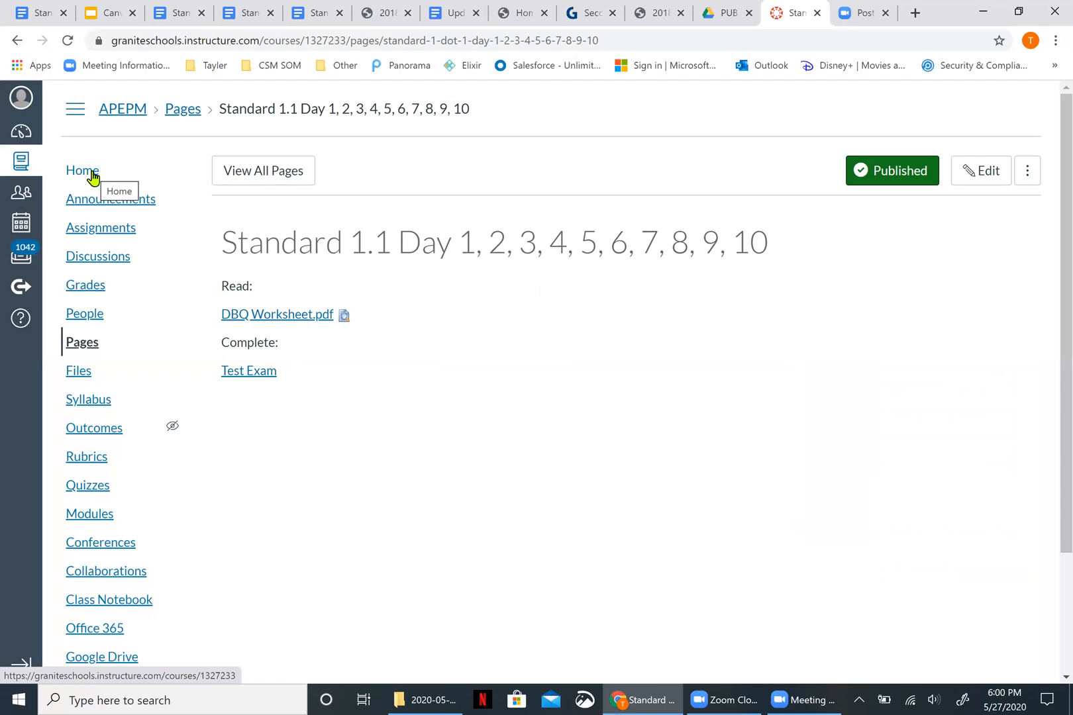
Open the B-1-AP EUROPEAN HISTORY course from the dashboard and examine the Interregnum Instruction links on its home page
{"action": "left_click", "coordinate": [22, 138]}
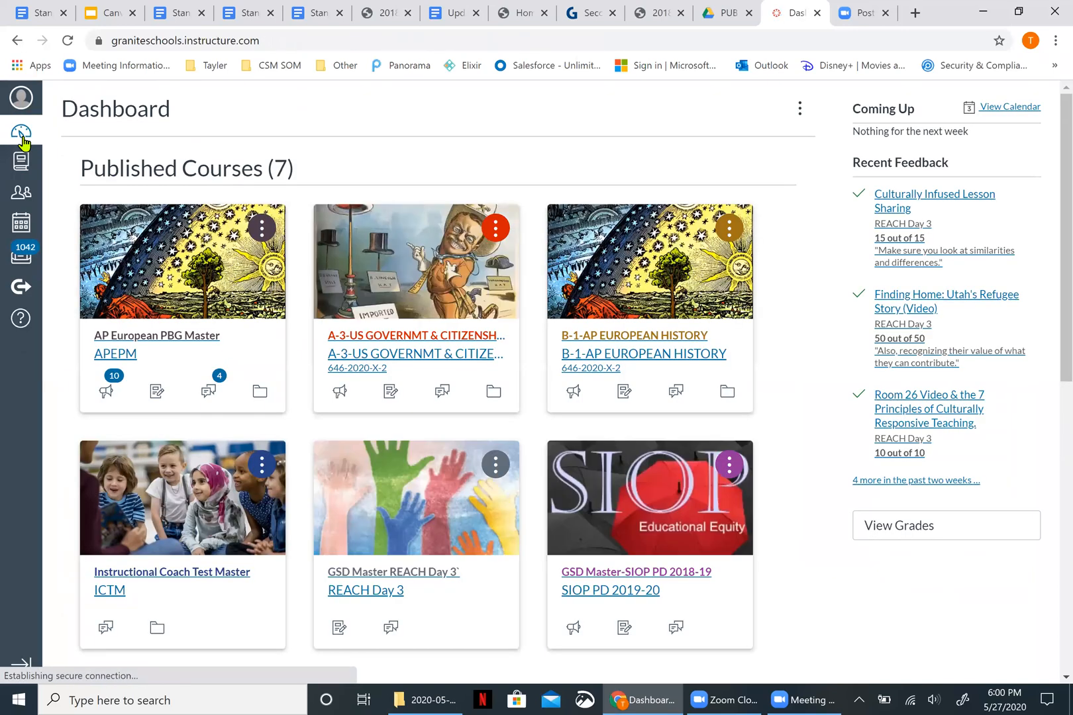
{"action": "left_click", "coordinate": [625, 363]}
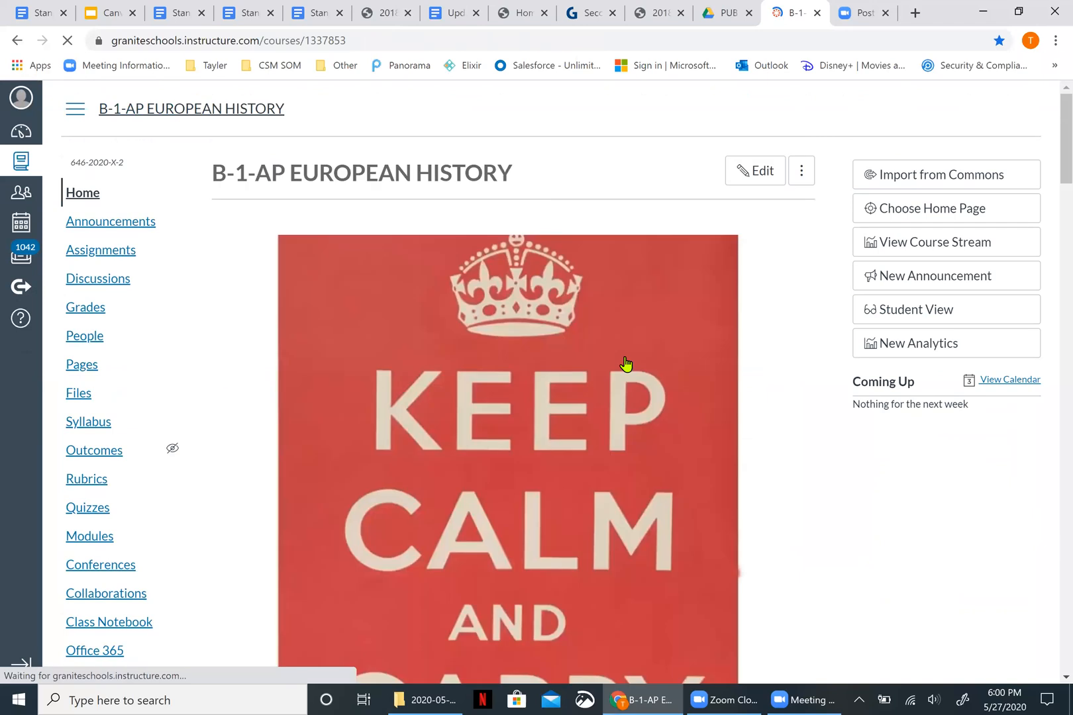
{"action": "scroll", "coordinate": [625, 363], "scroll_direction": "down", "scroll_amount": 12}
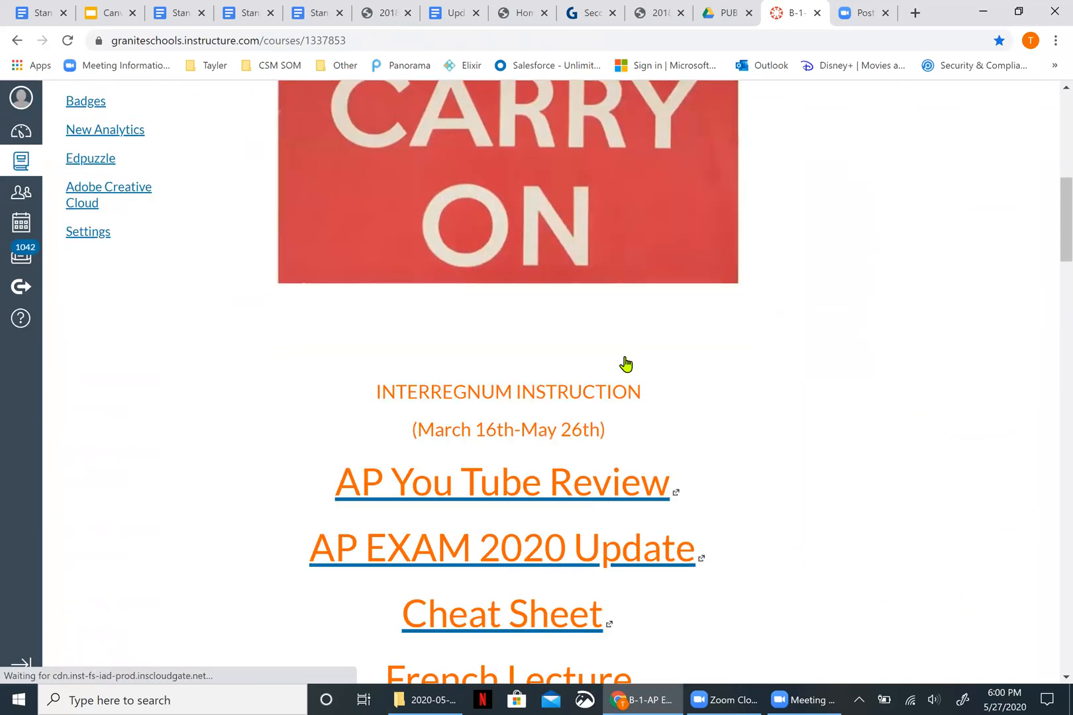
{"action": "scroll", "coordinate": [625, 363], "scroll_direction": "down", "scroll_amount": 4}
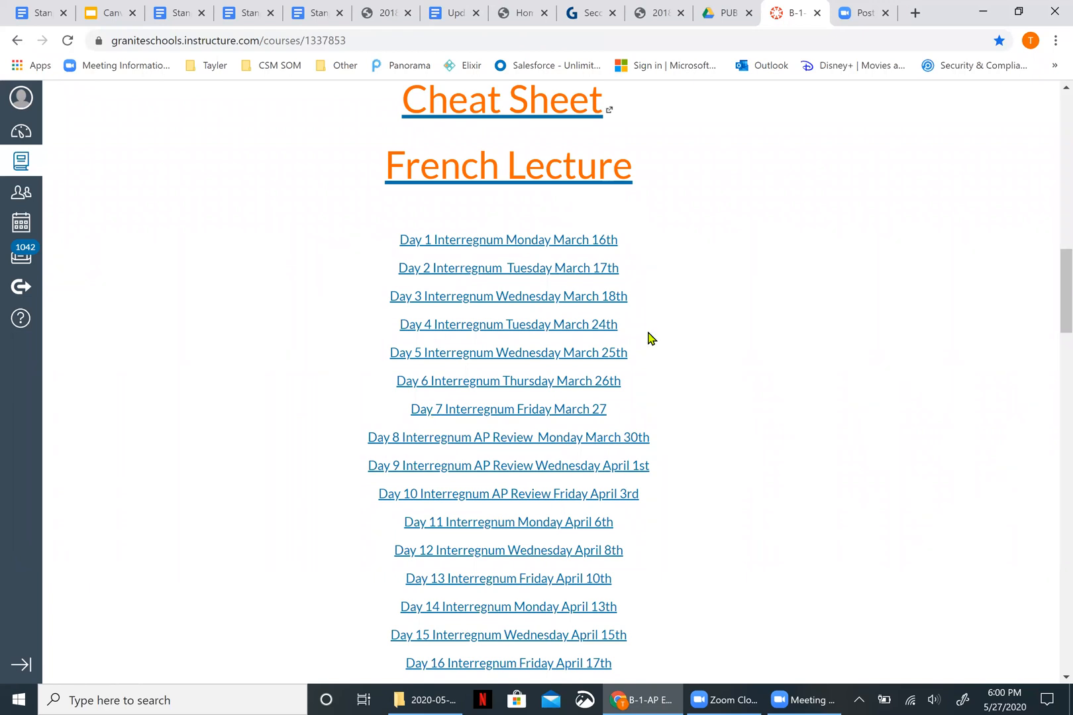
Open the Day 1 Interregnum Monday March 16th page and review its objectives, instructions, resources, questions and submission links
{"action": "left_click", "coordinate": [548, 241]}
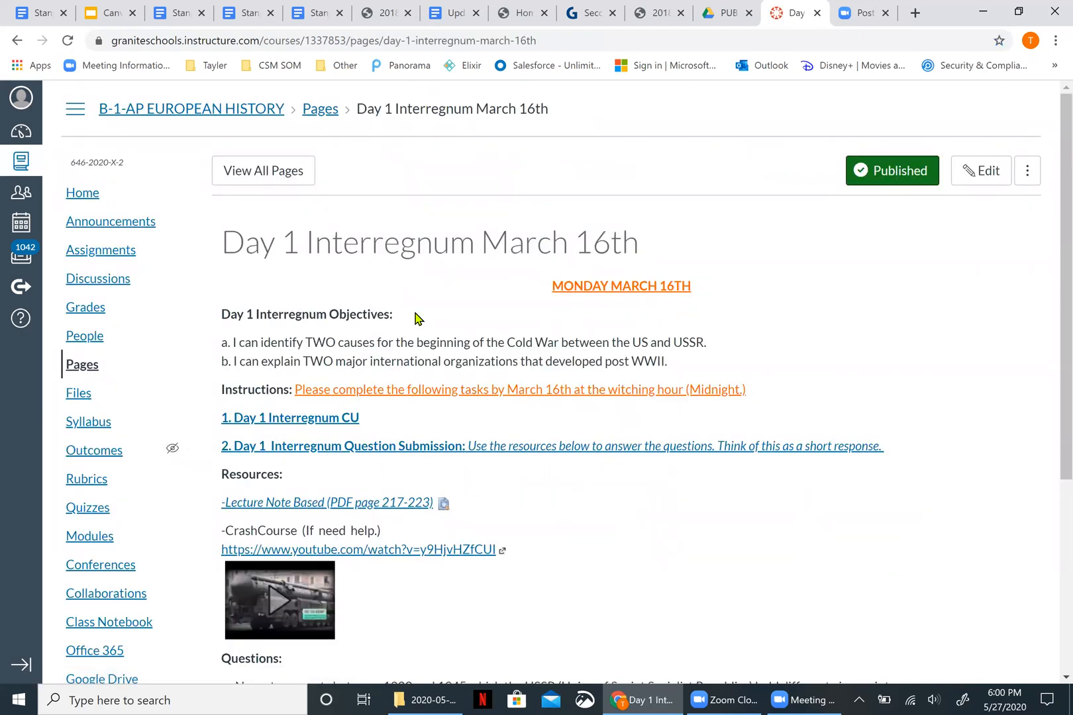
{"action": "scroll", "coordinate": [478, 478], "scroll_direction": "down", "scroll_amount": 2}
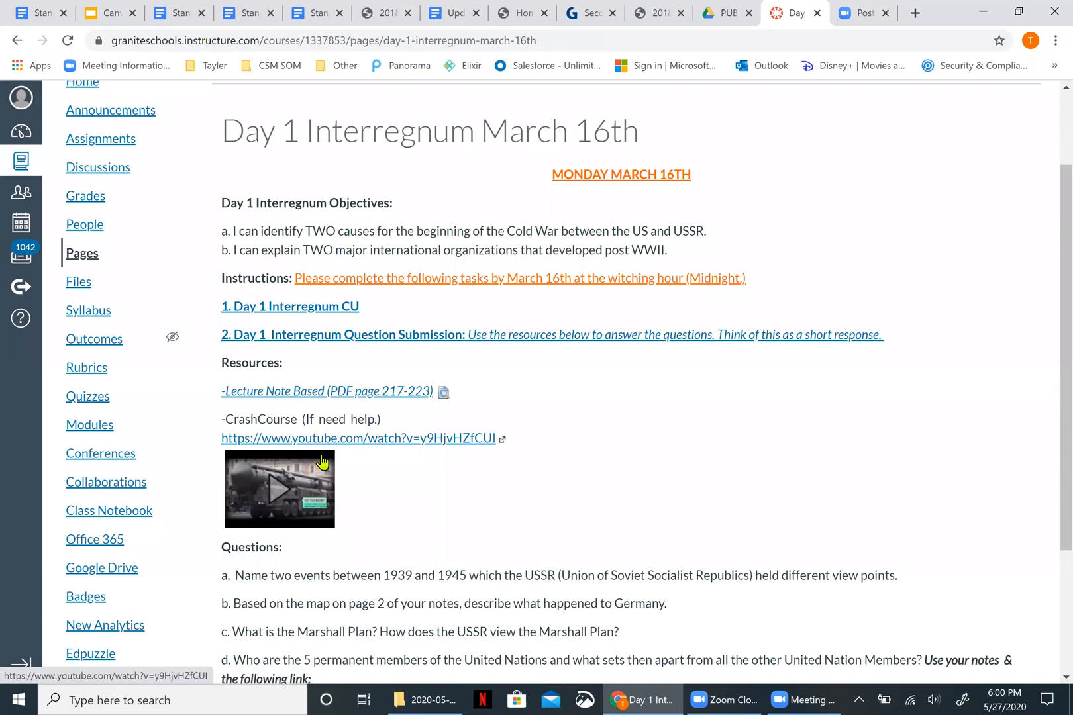
{"action": "scroll", "coordinate": [482, 498], "scroll_direction": "down", "scroll_amount": 1}
{"action": "scroll", "coordinate": [482, 497], "scroll_direction": "down", "scroll_amount": 2}
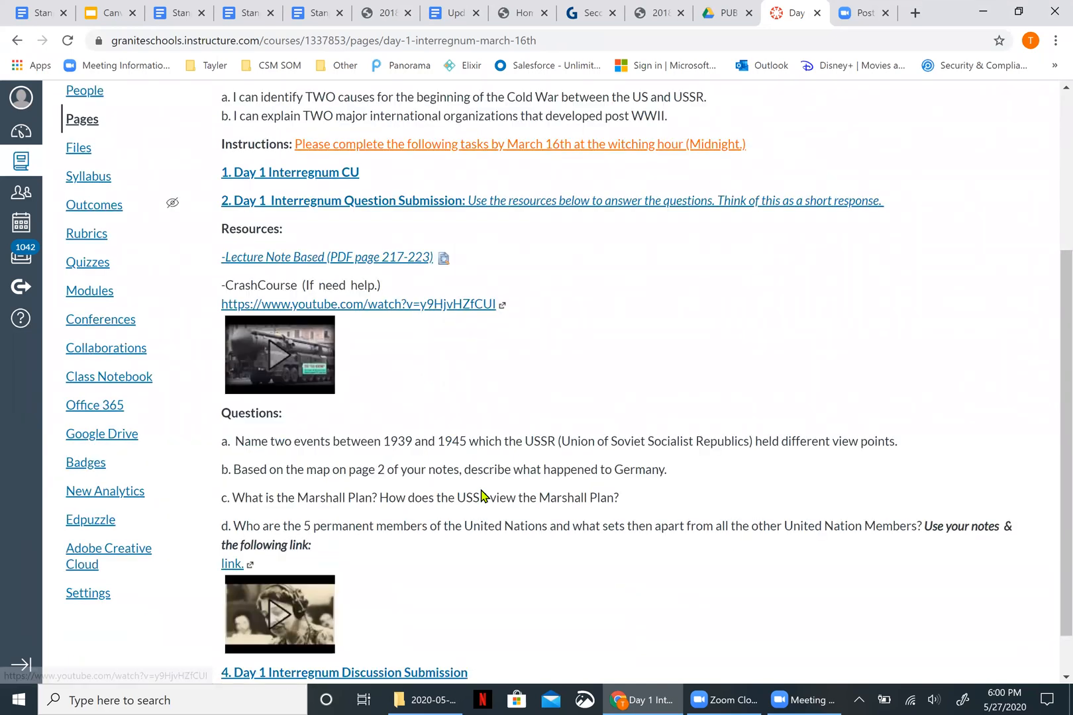
{"action": "scroll", "coordinate": [484, 495], "scroll_direction": "up", "scroll_amount": 4}
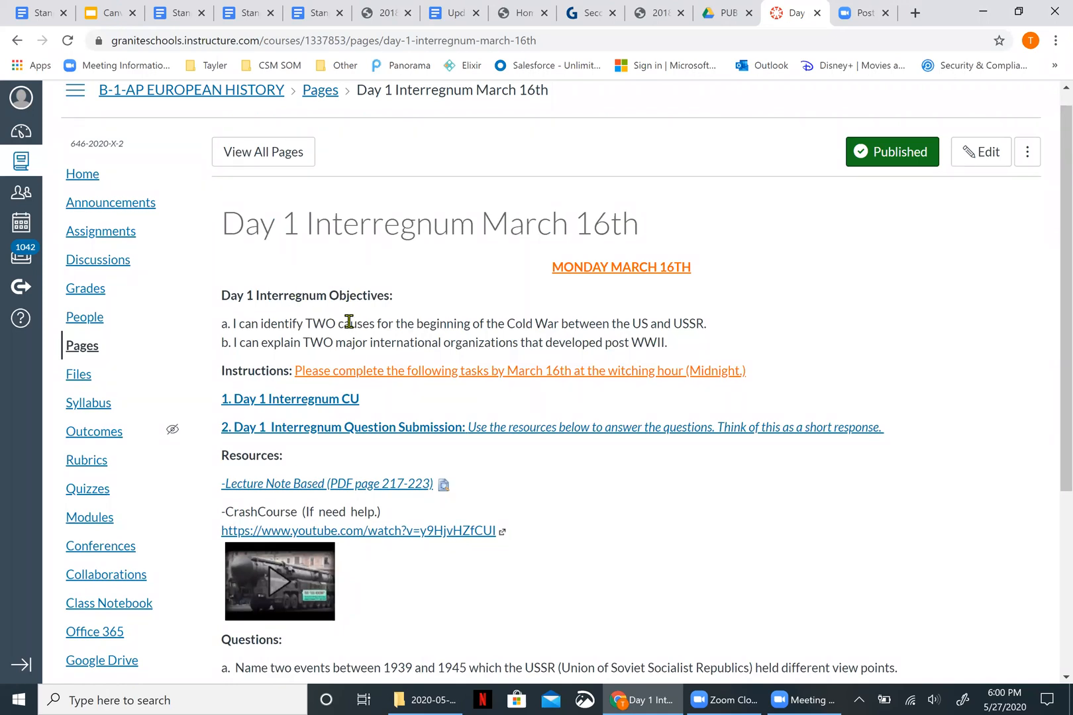
{"action": "scroll", "coordinate": [553, 586], "scroll_direction": "down", "scroll_amount": 4}
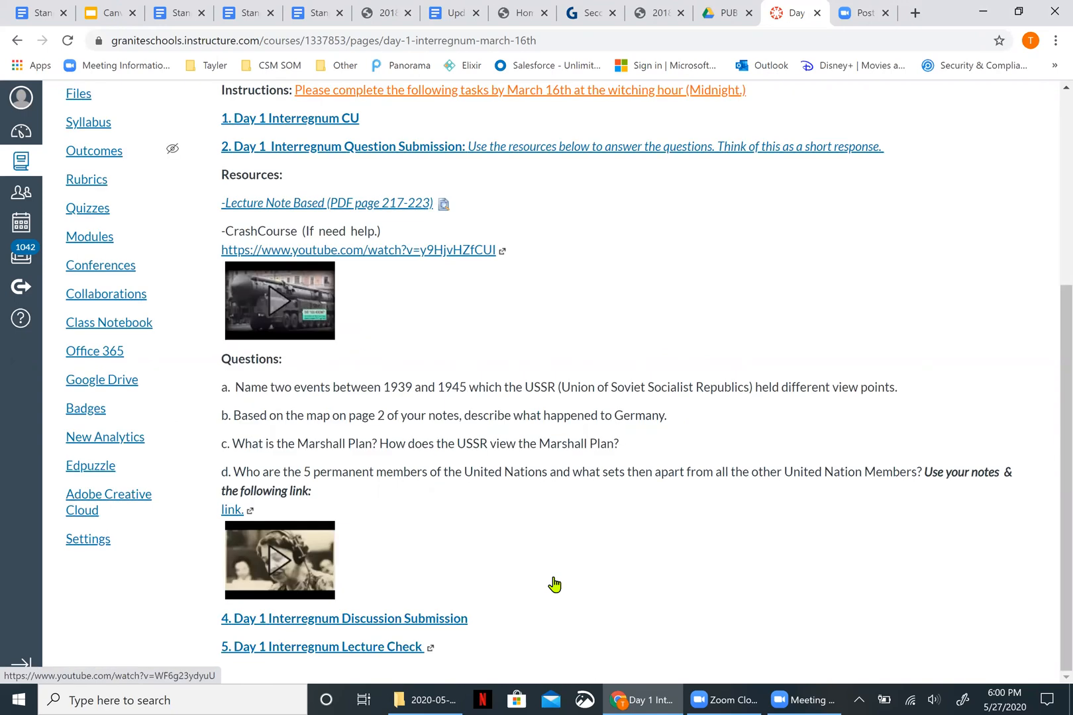
{"action": "scroll", "coordinate": [553, 585], "scroll_direction": "up", "scroll_amount": 5}
Return to the B-1-AP EUROPEAN HISTORY home page and look over its list of daily Interregnum links
{"action": "left_click", "coordinate": [84, 196]}
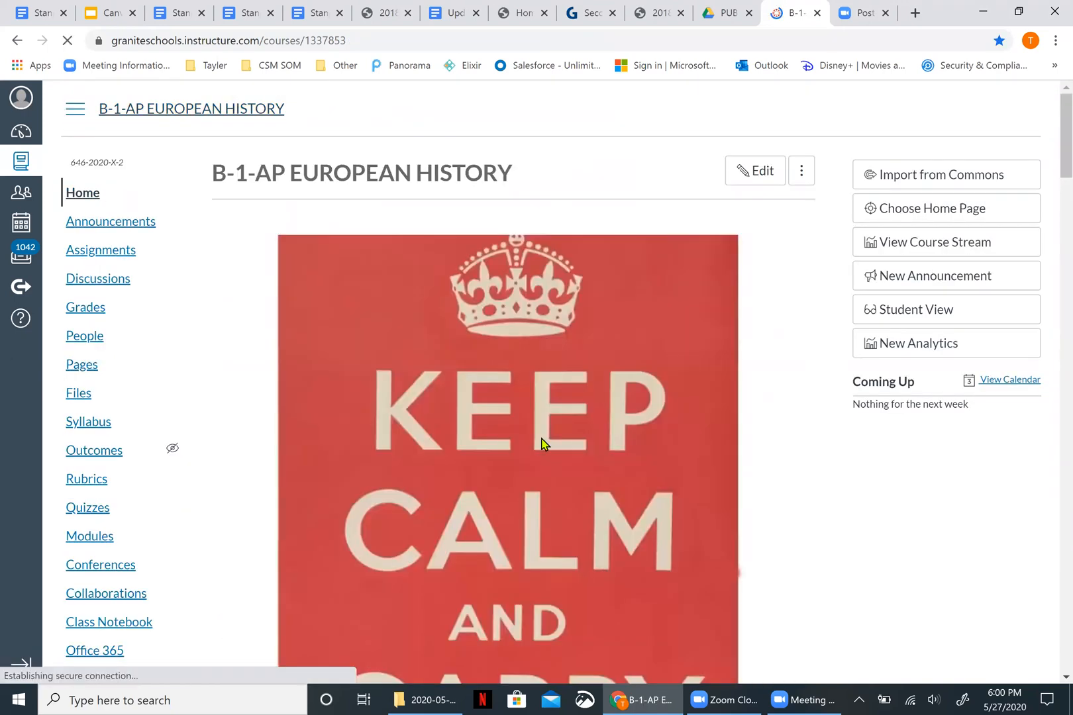
{"action": "scroll", "coordinate": [541, 443], "scroll_direction": "down", "scroll_amount": 15}
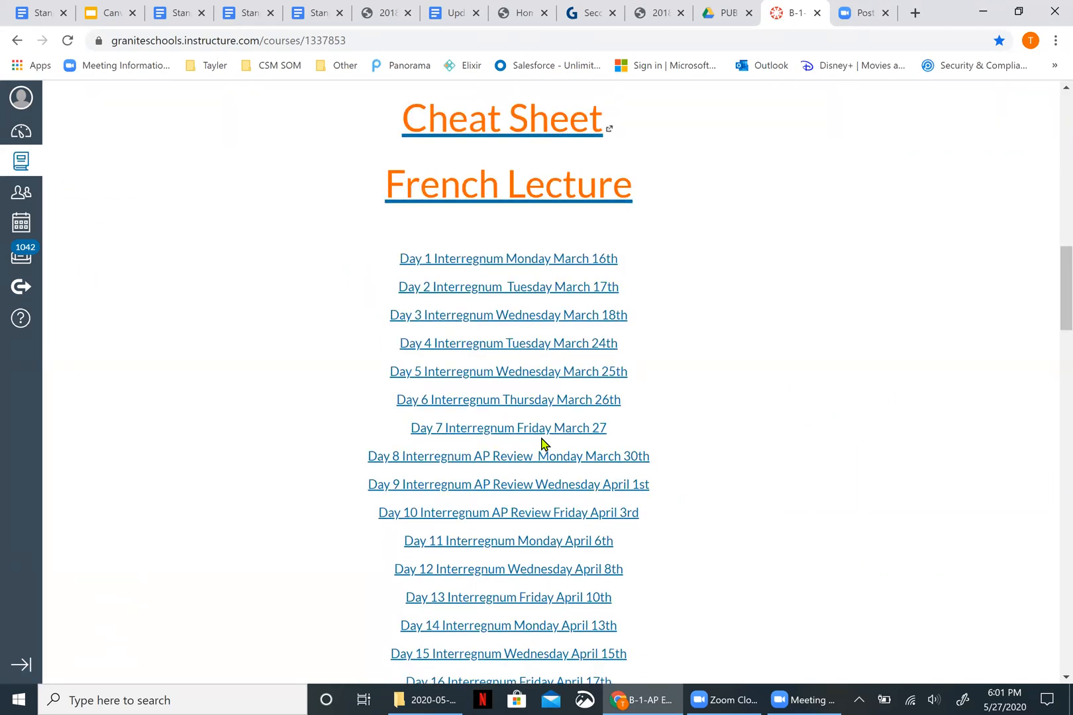
{"action": "scroll", "coordinate": [541, 444], "scroll_direction": "down", "scroll_amount": 3}
{"action": "scroll", "coordinate": [541, 444], "scroll_direction": "up", "scroll_amount": 6}
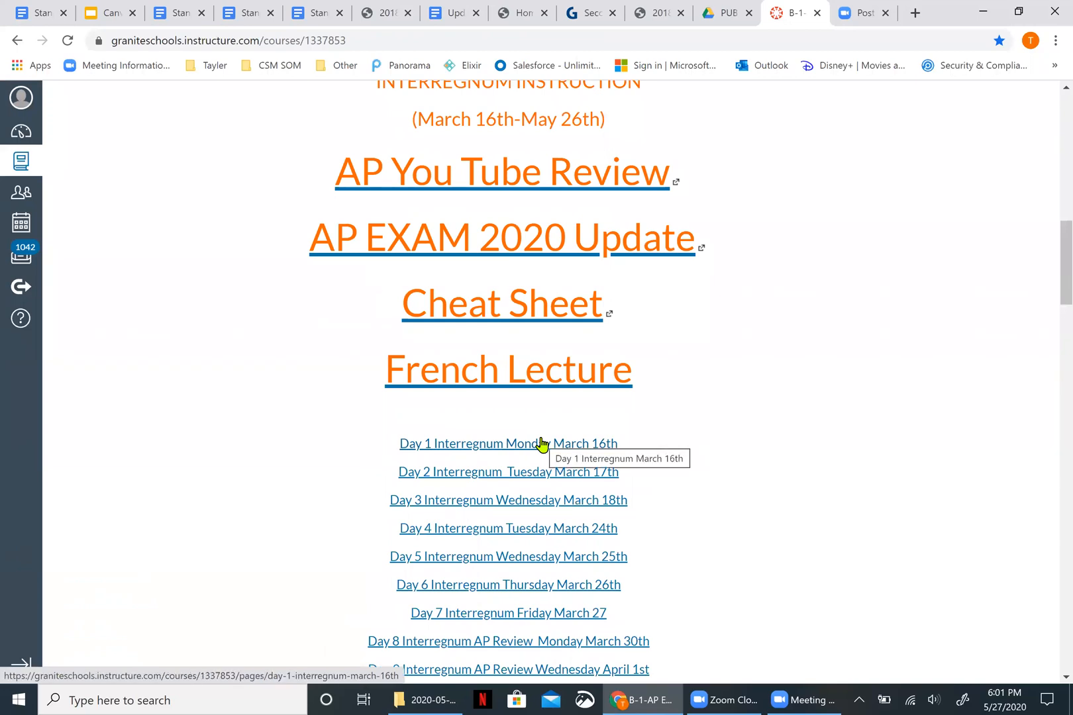
{"action": "scroll", "coordinate": [542, 443], "scroll_direction": "up", "scroll_amount": 15}
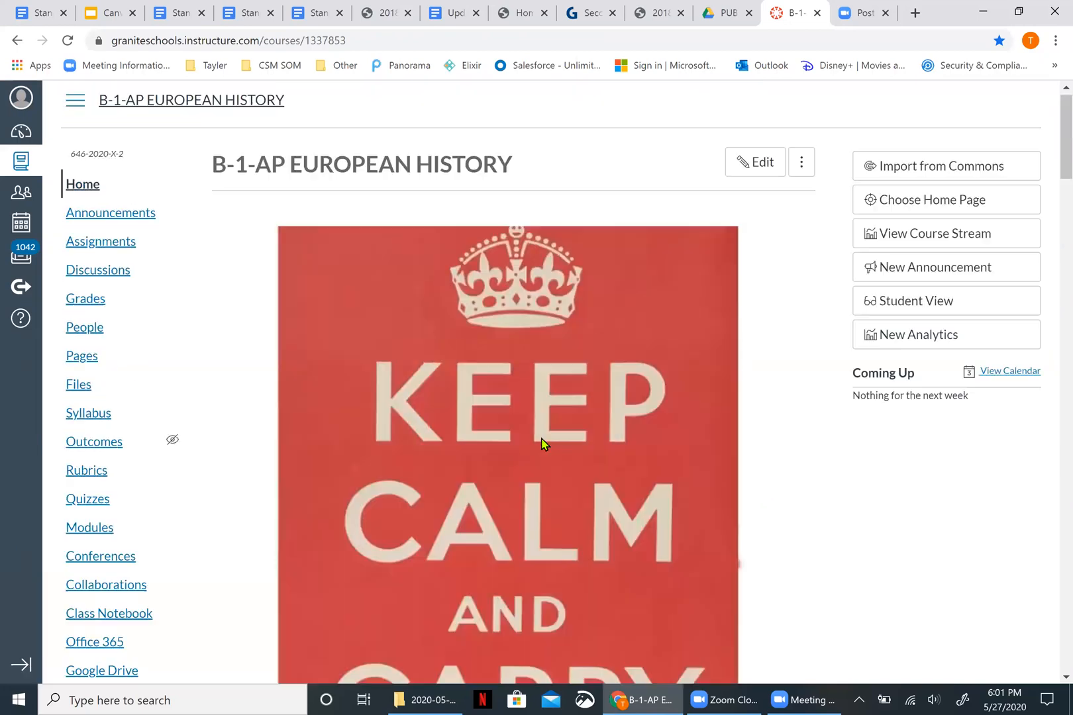